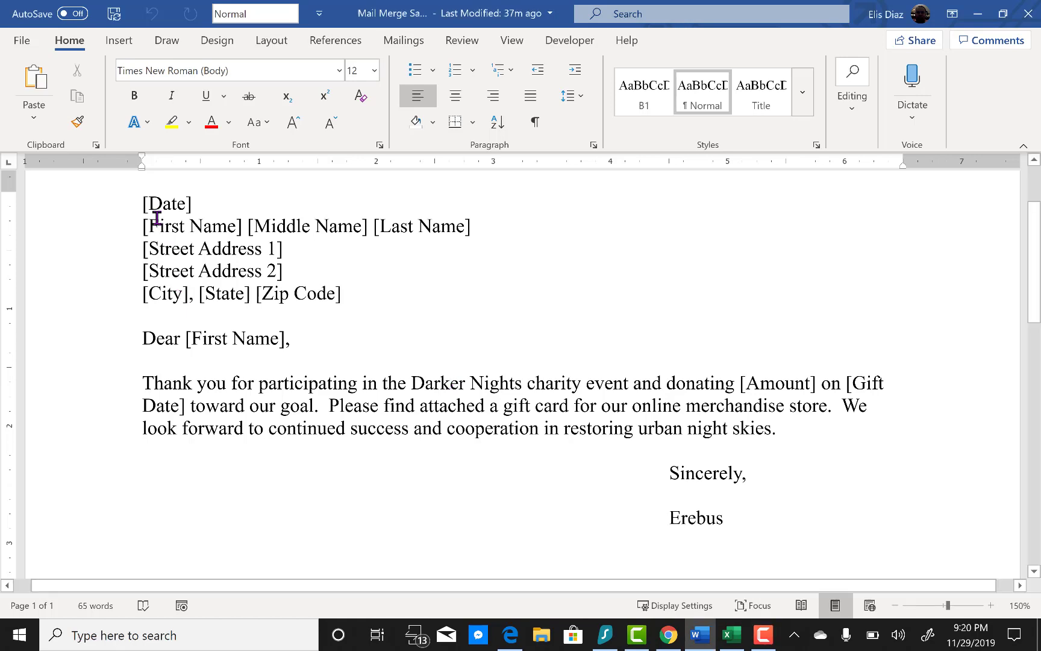
Step: Review the donor workbook's date, name and currency amount cells, then close it
click(191, 249)
click(729, 635)
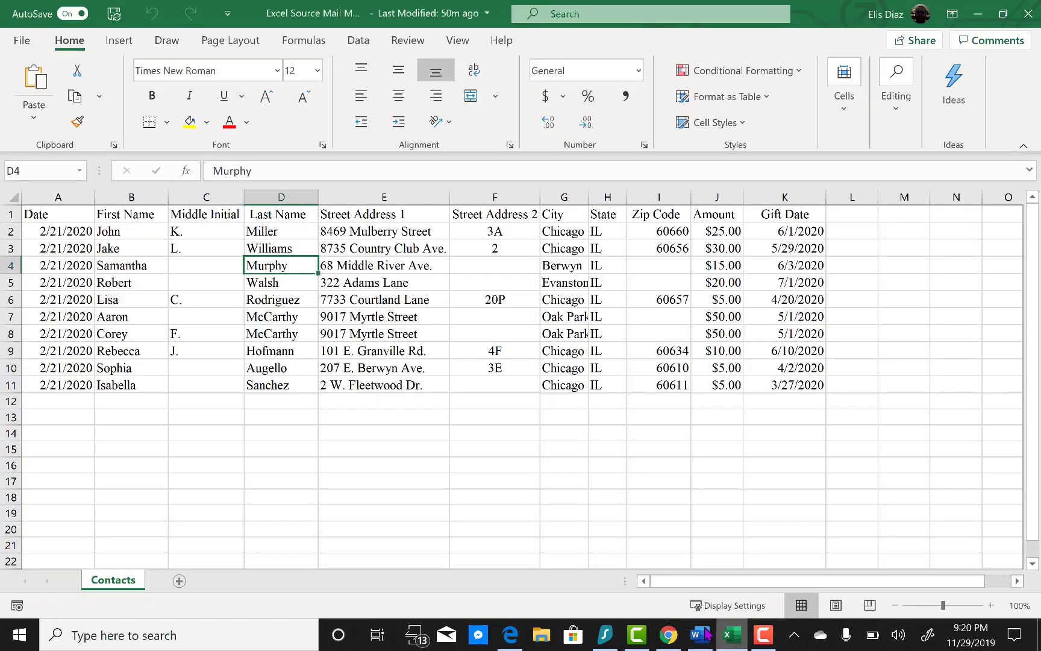
click(91, 280)
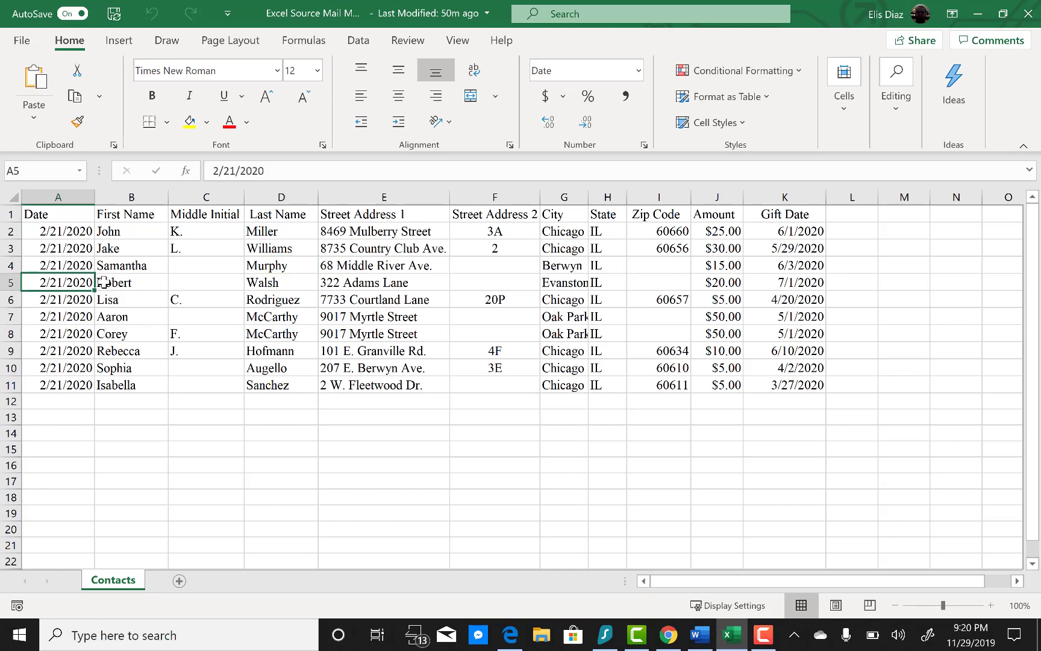
click(253, 385)
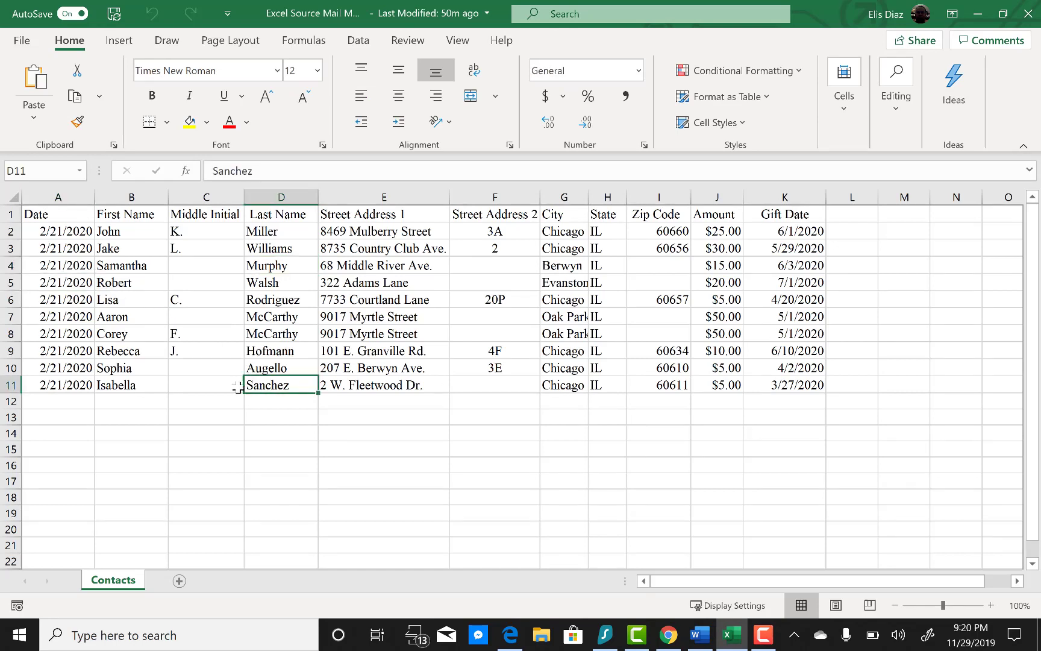
click(71, 259)
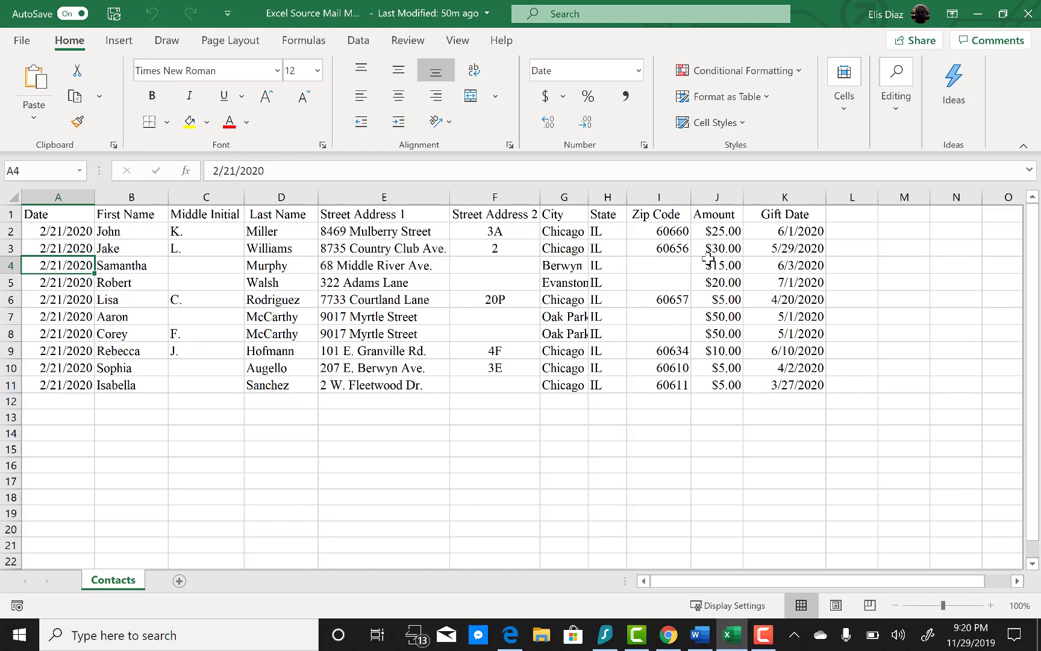
click(728, 263)
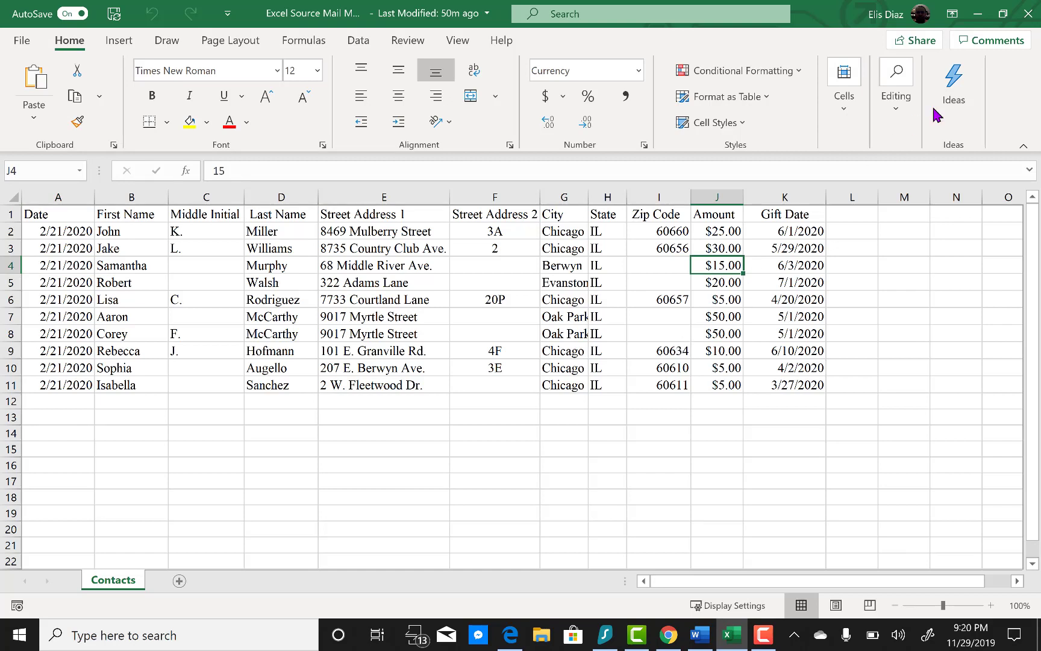
click(1028, 13)
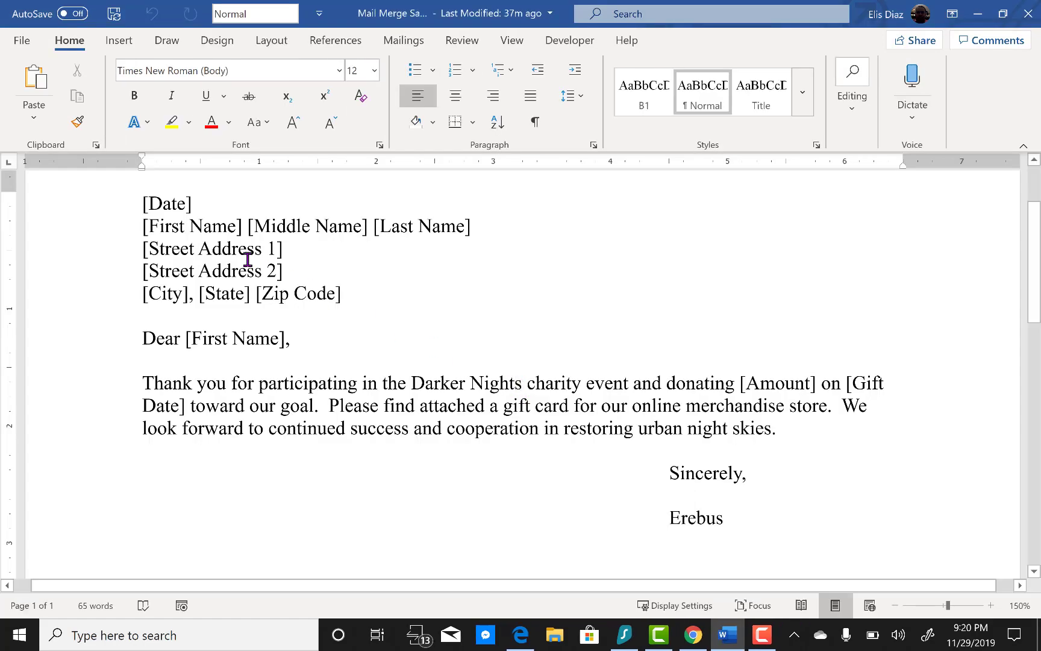
Step: From the top of the letter, start the mail merge and bring up recipient selection choices
click(247, 270)
key(ctrl+Home)
click(406, 46)
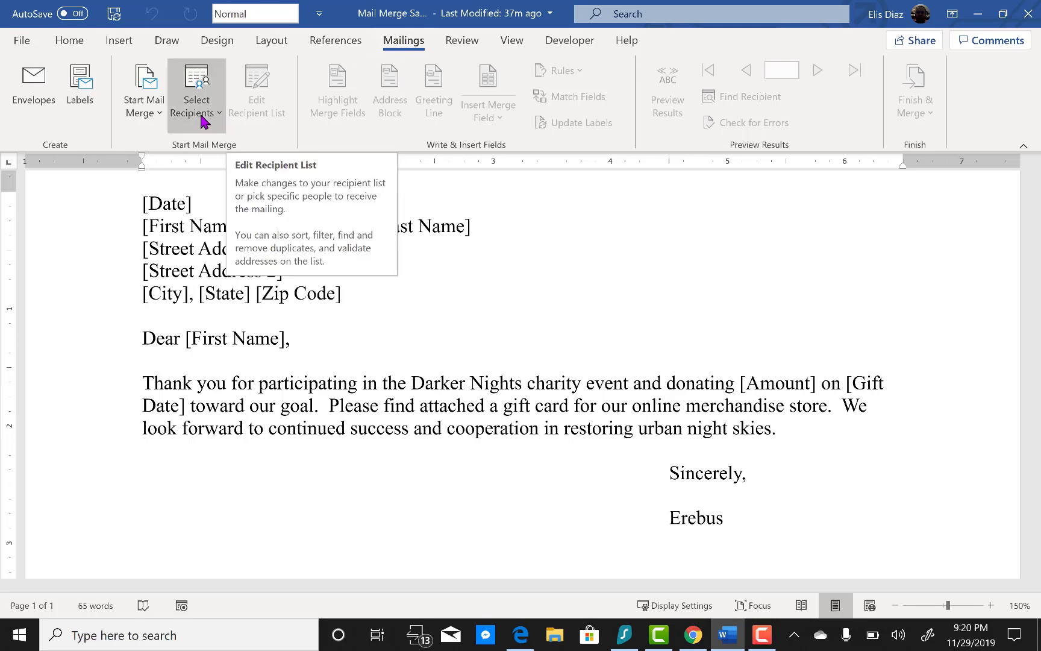
click(149, 118)
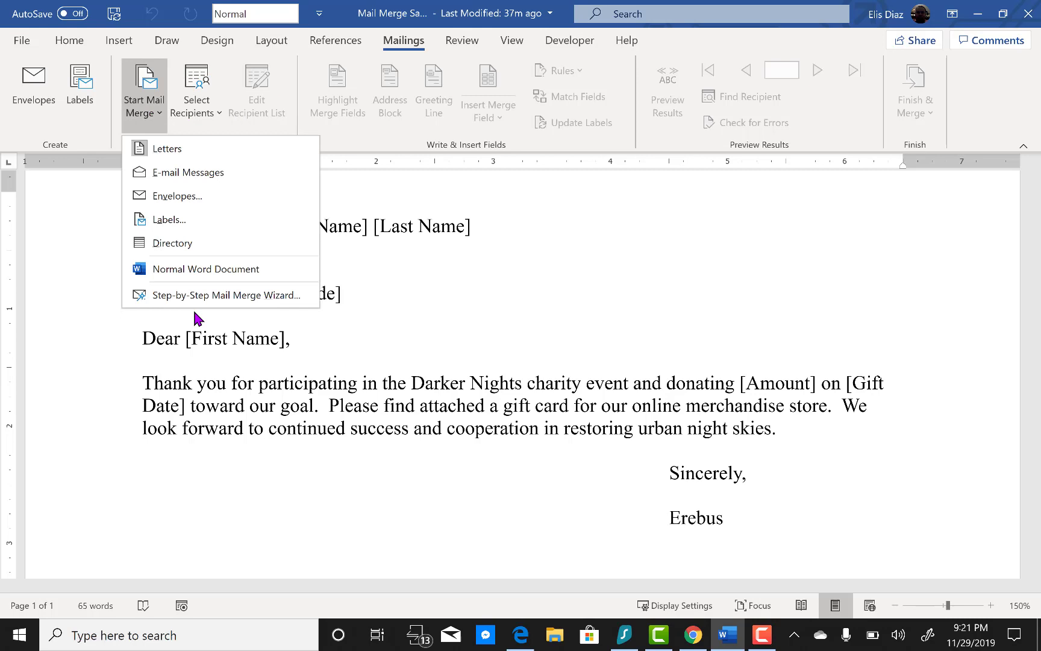
click(211, 111)
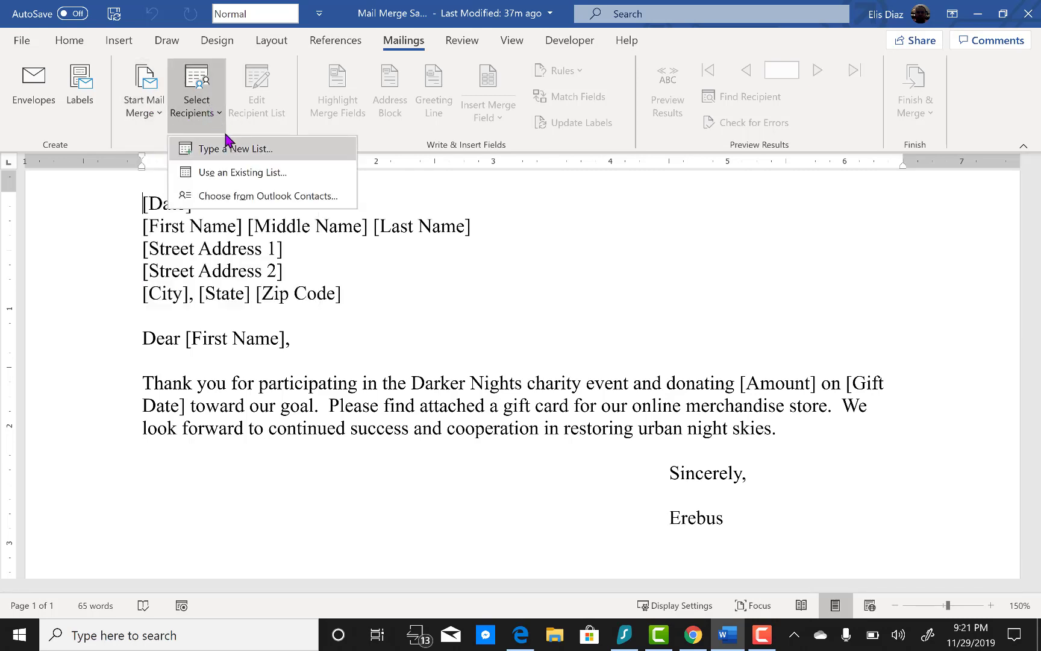
Step: Use an existing list: the Excel Source Mail Merge workbook in the MS Word folder
click(247, 174)
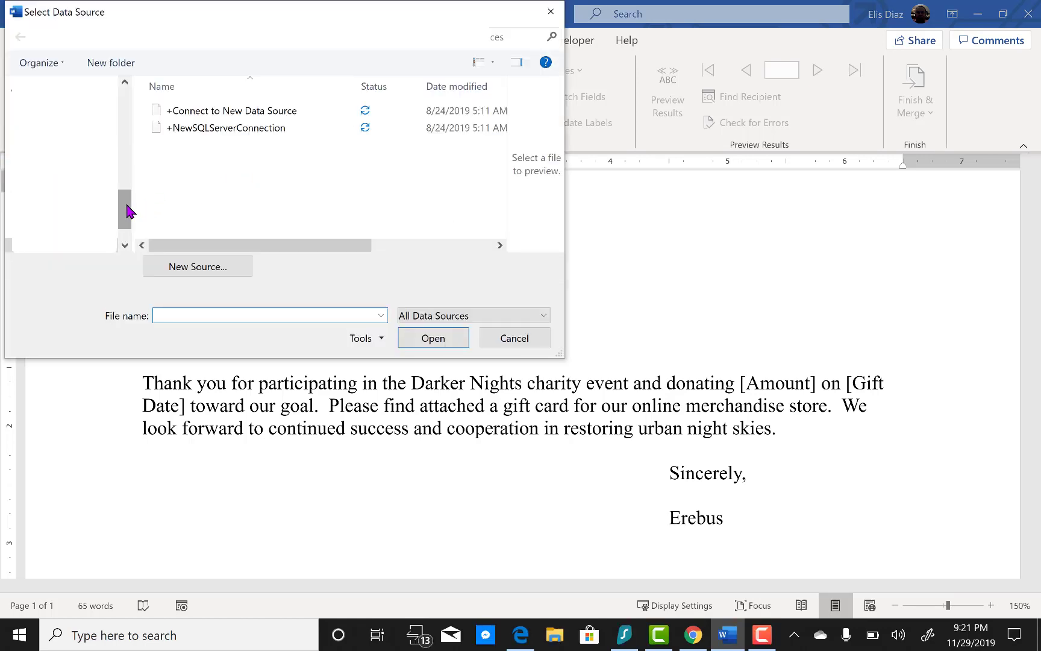
drag(125, 209, 127, 229)
click(60, 104)
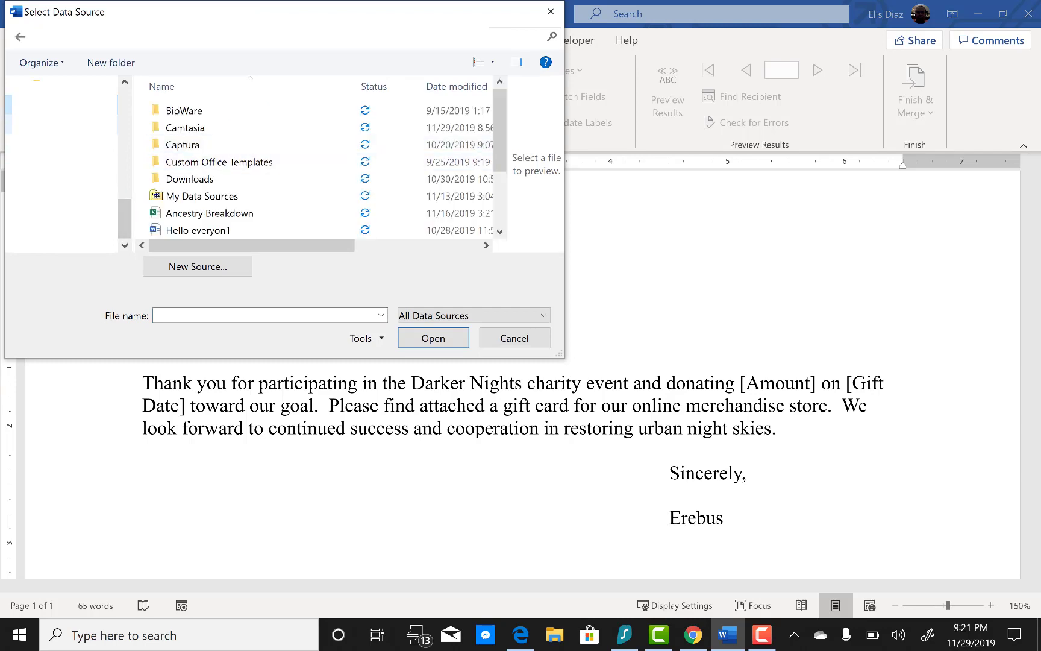
drag(126, 215, 119, 155)
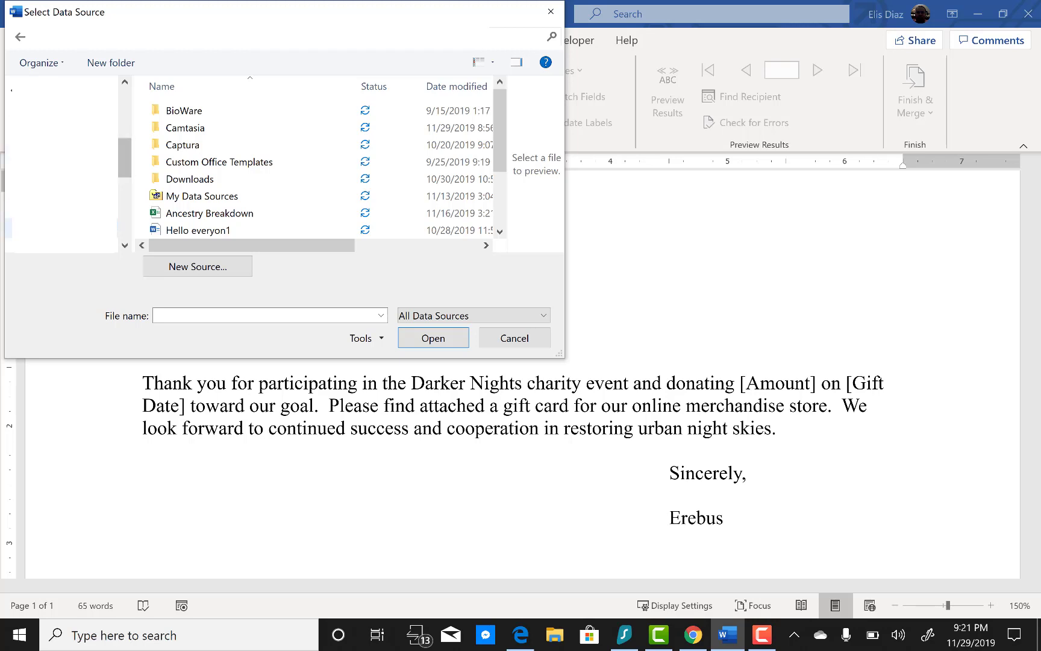
click(61, 228)
double_click(198, 145)
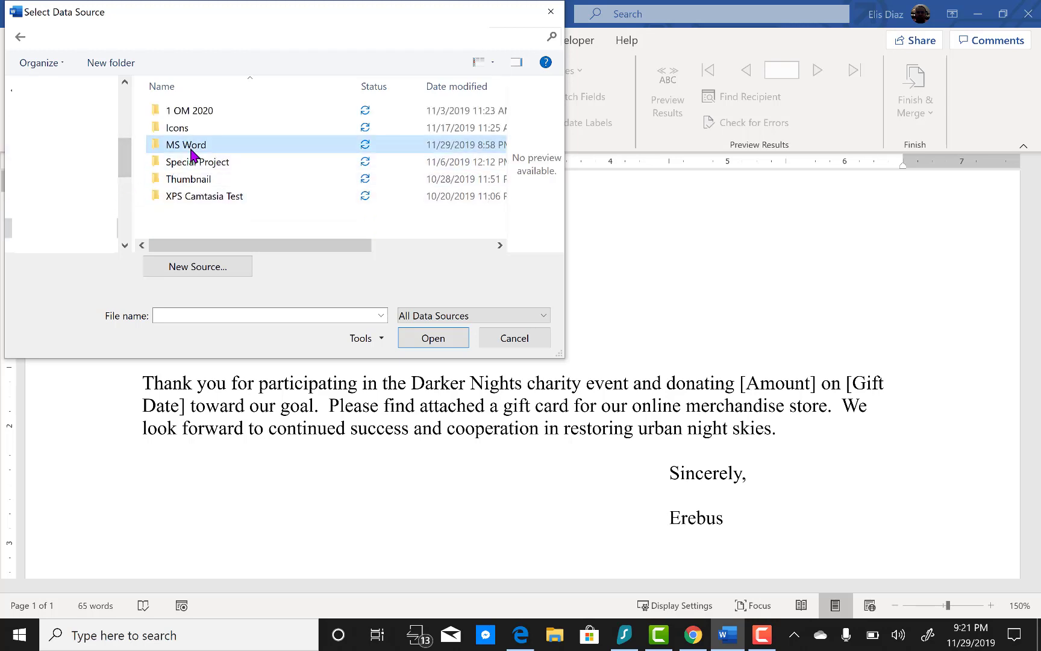
click(216, 112)
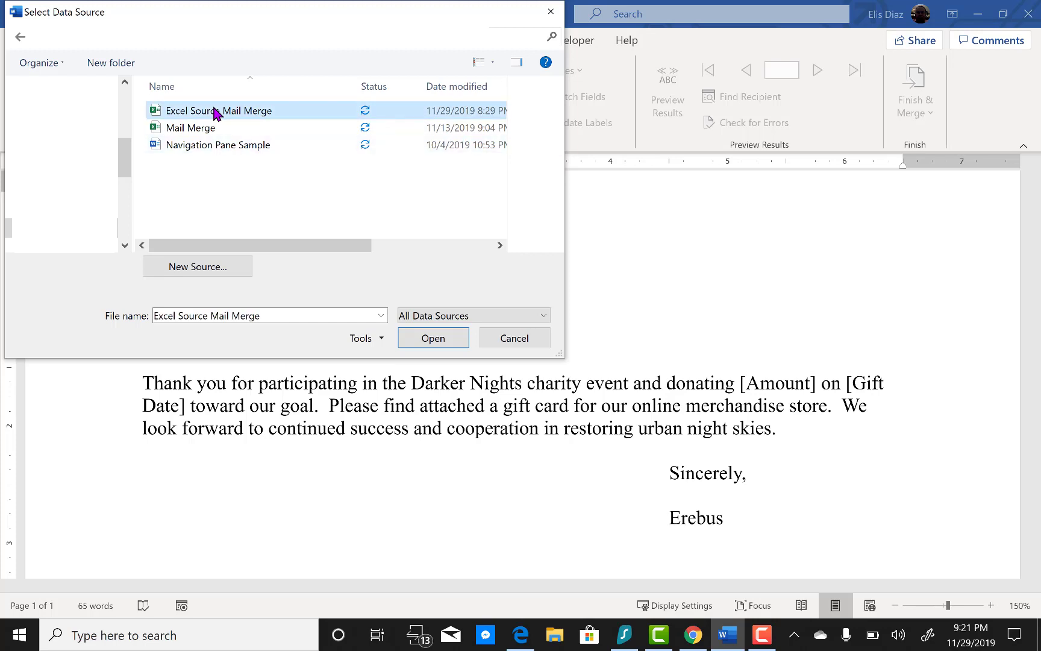
click(435, 339)
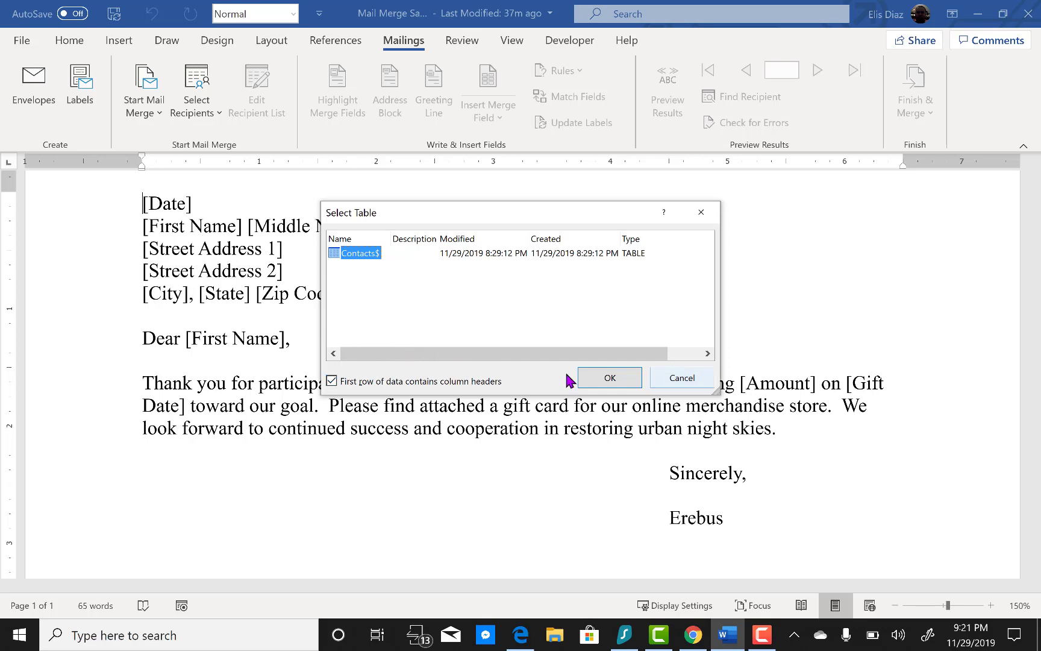
Step: Confirm the Contacts$ table and insert Date, First_Name, Middle_Initial and Last_Name fields over their placeholders
click(609, 378)
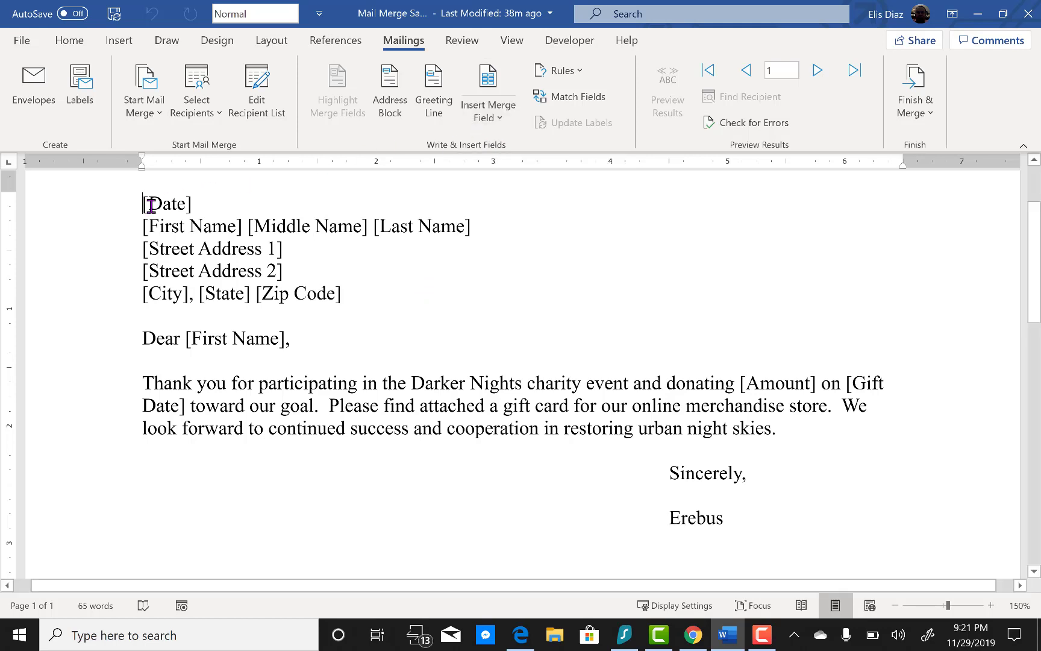
drag(139, 203, 214, 202)
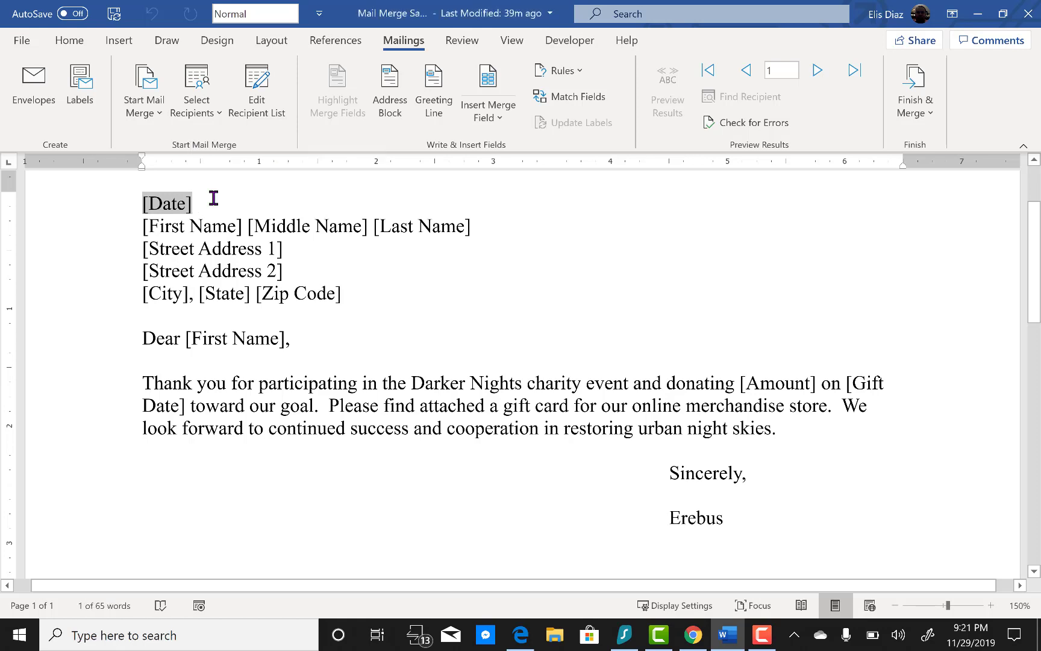
click(493, 117)
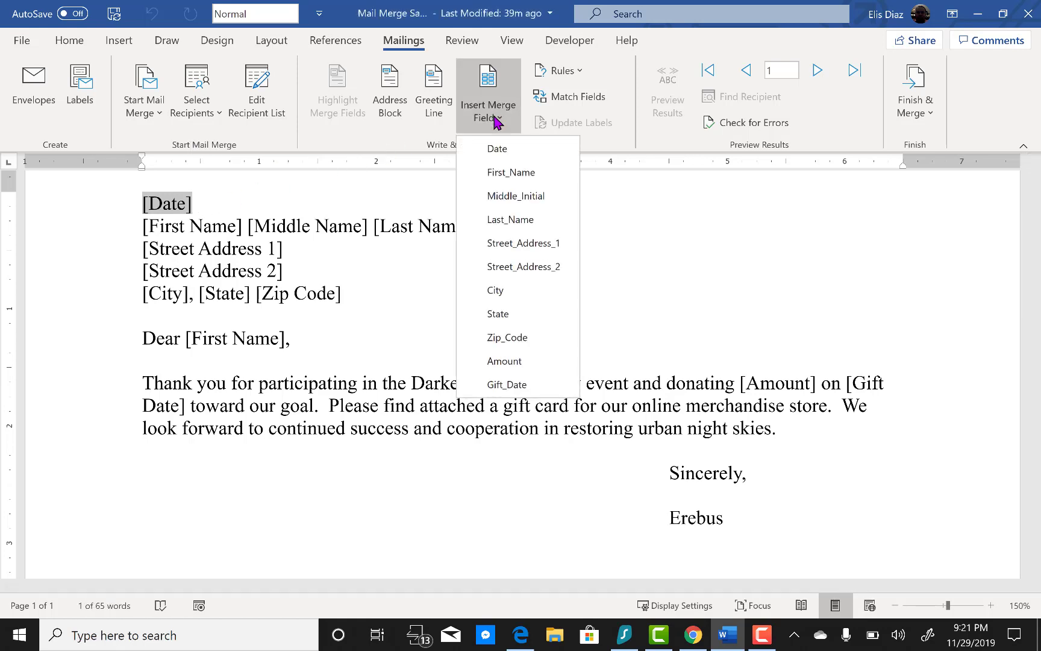
click(497, 149)
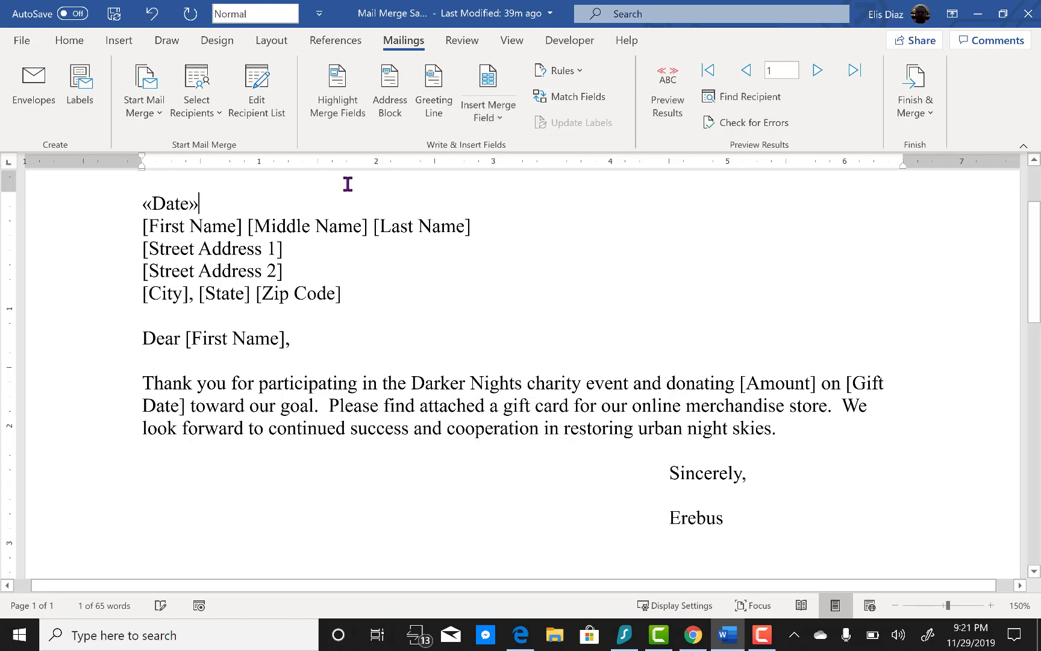
click(145, 226)
drag(188, 228, 249, 225)
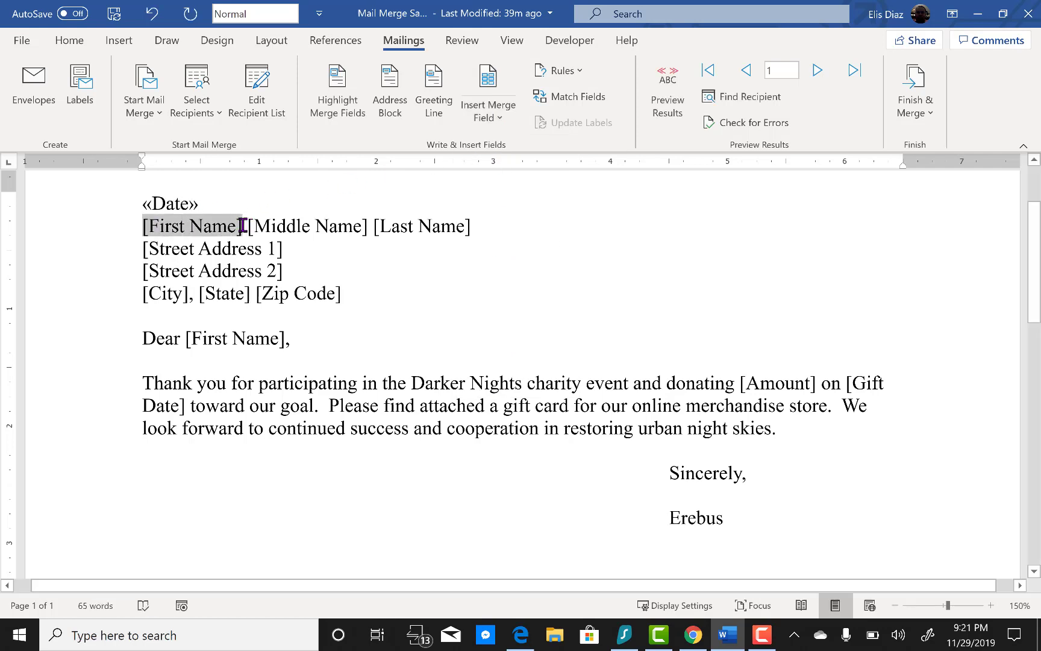
click(493, 115)
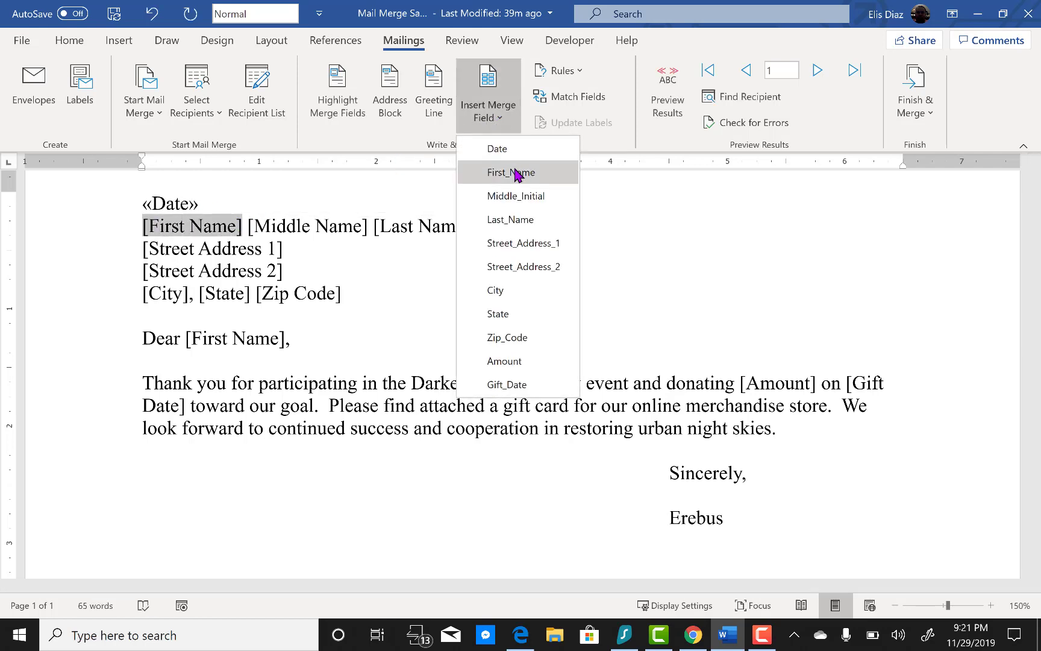
click(514, 173)
drag(292, 227, 386, 229)
click(498, 120)
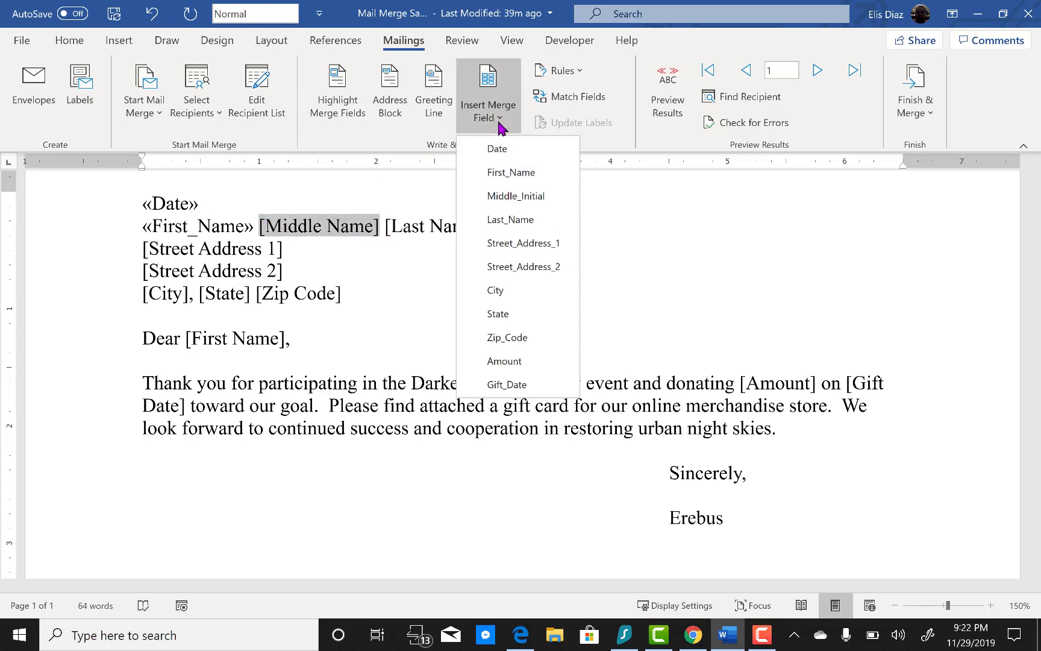
click(524, 196)
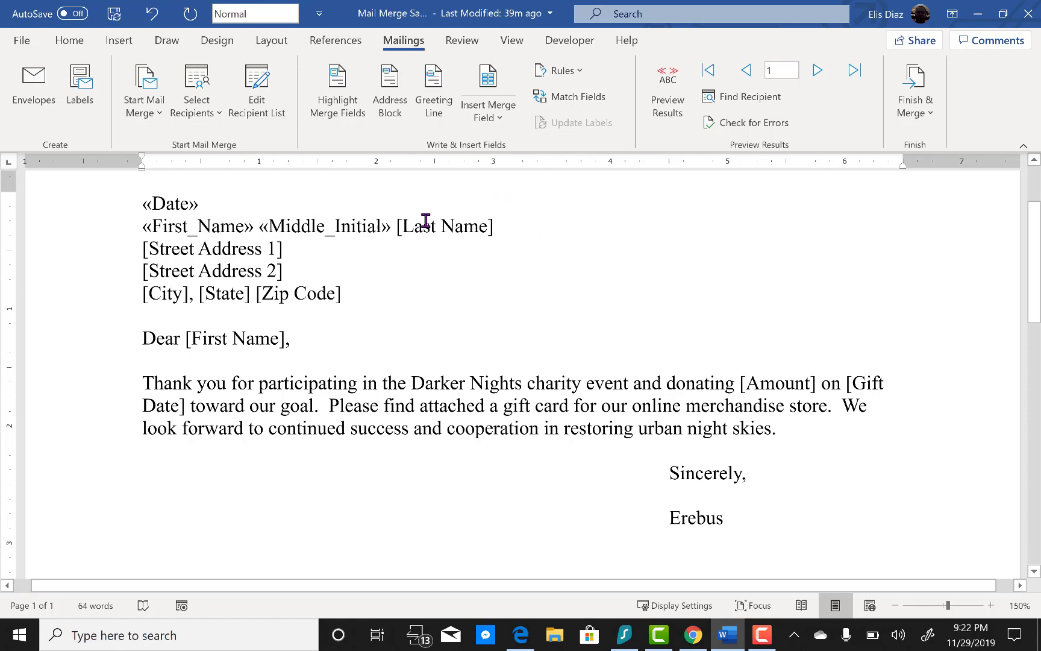
drag(397, 228, 497, 230)
click(488, 111)
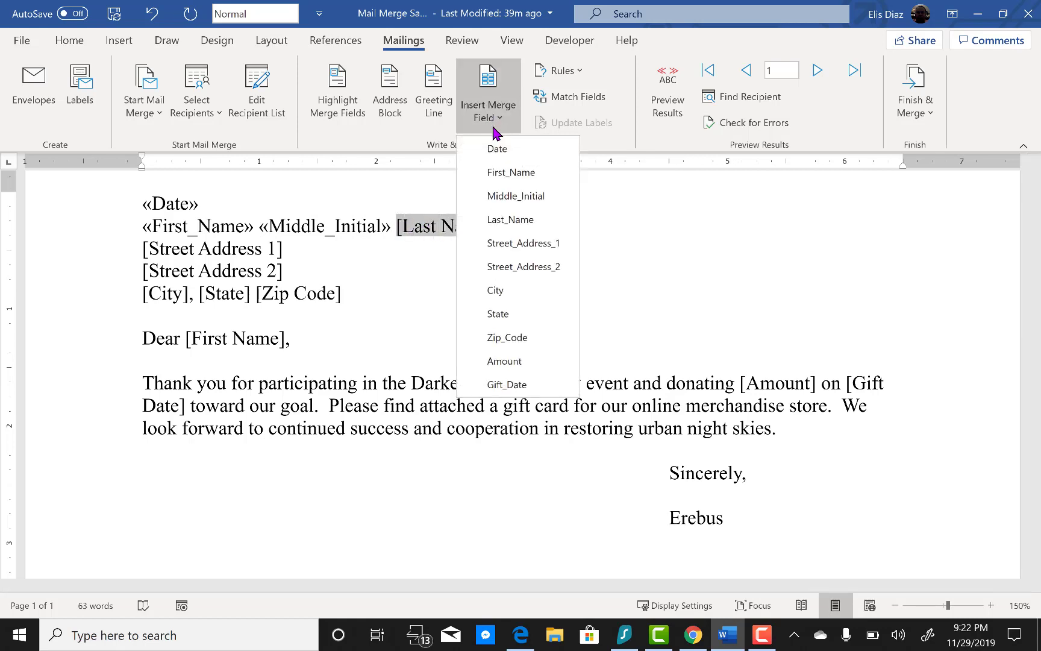
click(510, 220)
Step: Replace the address placeholders with Street_Address_1, Street_Address_2, City, State and Zip_Code fields
drag(143, 248, 283, 248)
click(488, 112)
click(510, 242)
drag(143, 271, 284, 272)
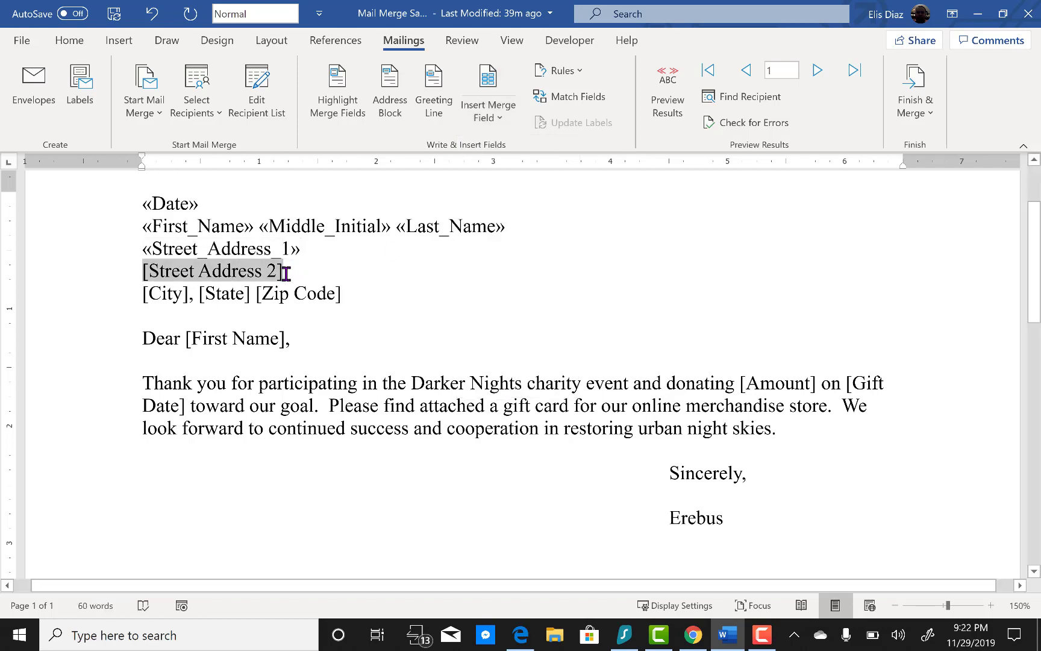
click(488, 112)
click(524, 266)
drag(143, 293, 355, 294)
click(488, 112)
click(496, 290)
click(488, 112)
click(495, 312)
click(488, 112)
click(500, 335)
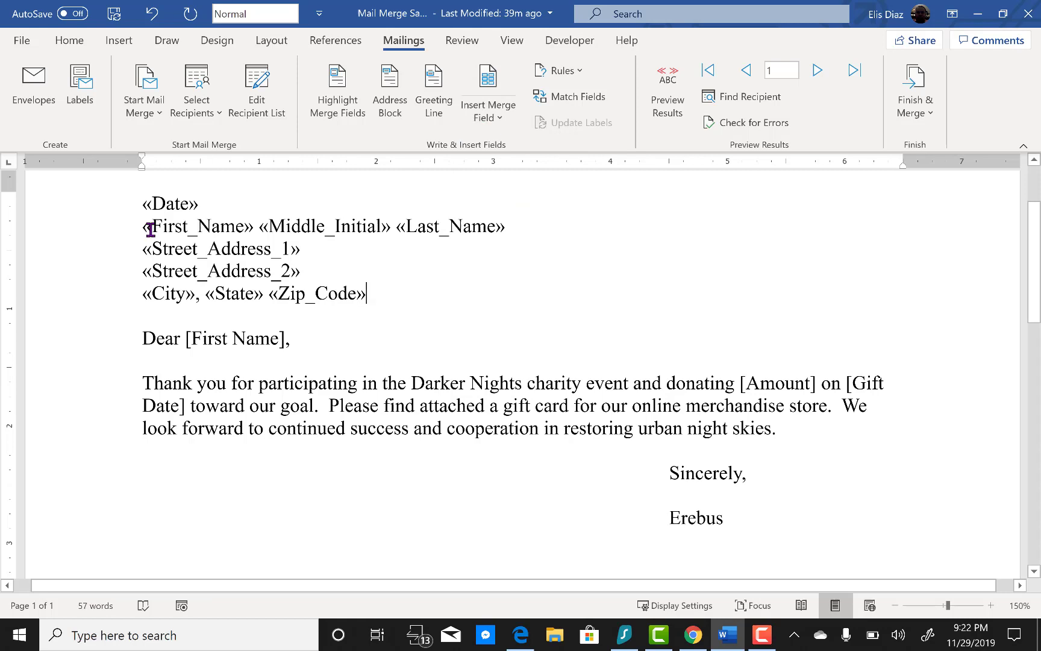
Step: Insert First_Name in the greeting, and Amount and Gift_Date in the thank-you sentence
drag(185, 338, 292, 341)
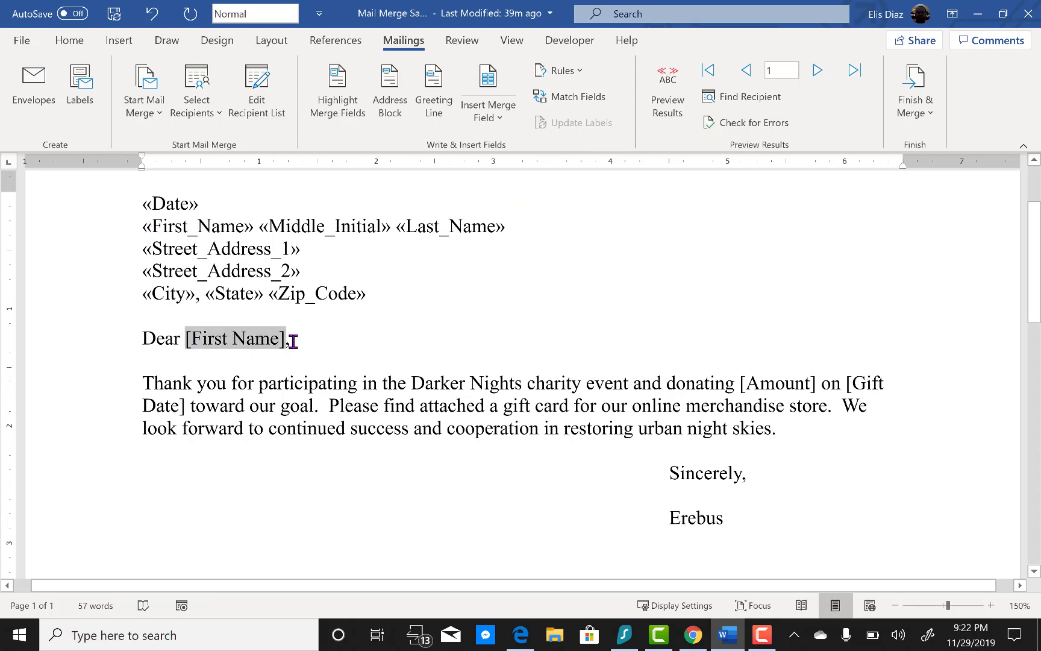
click(493, 128)
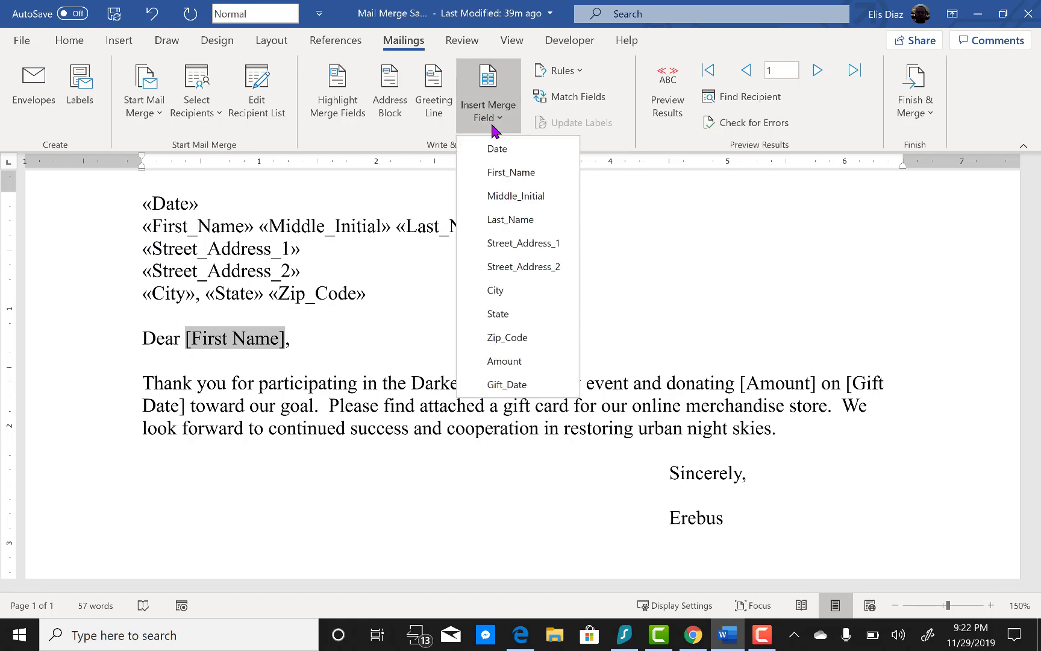
click(511, 172)
drag(738, 385, 823, 385)
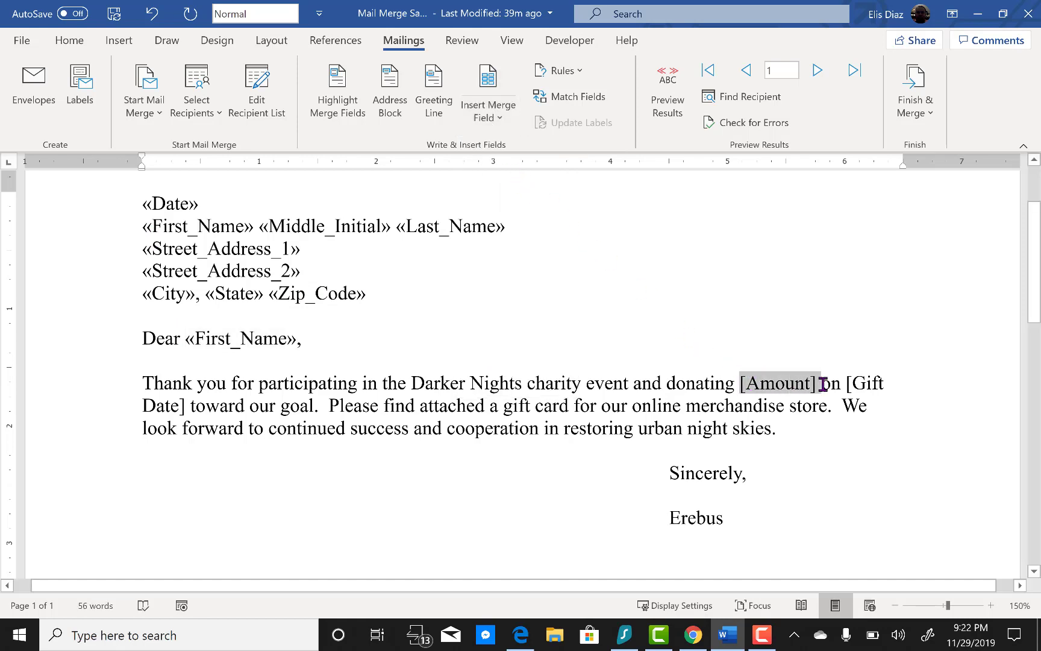
click(498, 118)
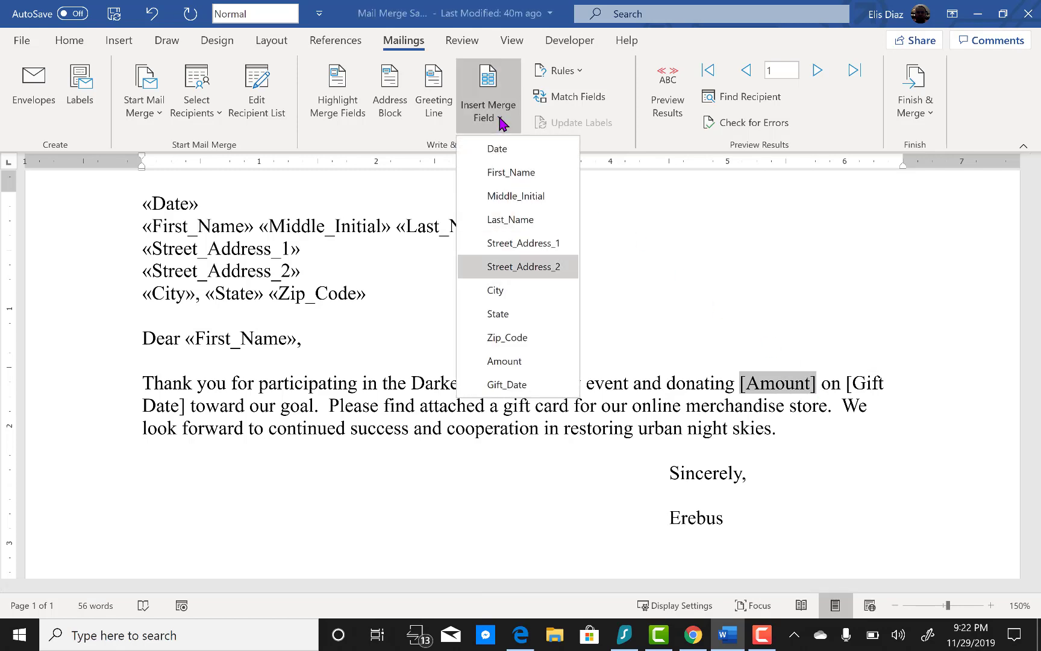
click(504, 360)
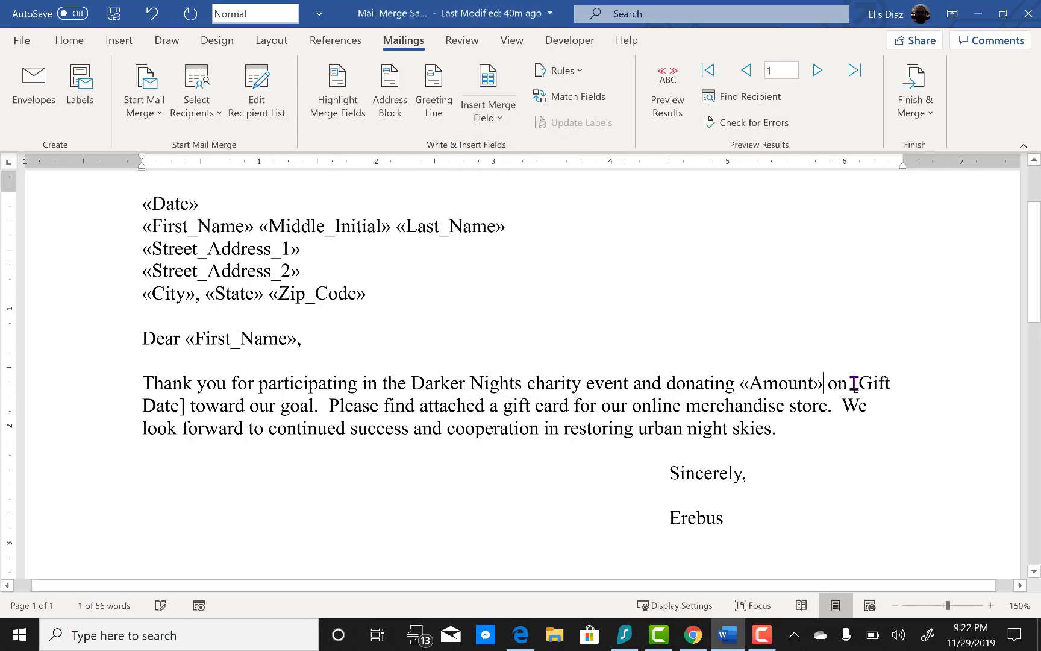
drag(854, 383, 186, 403)
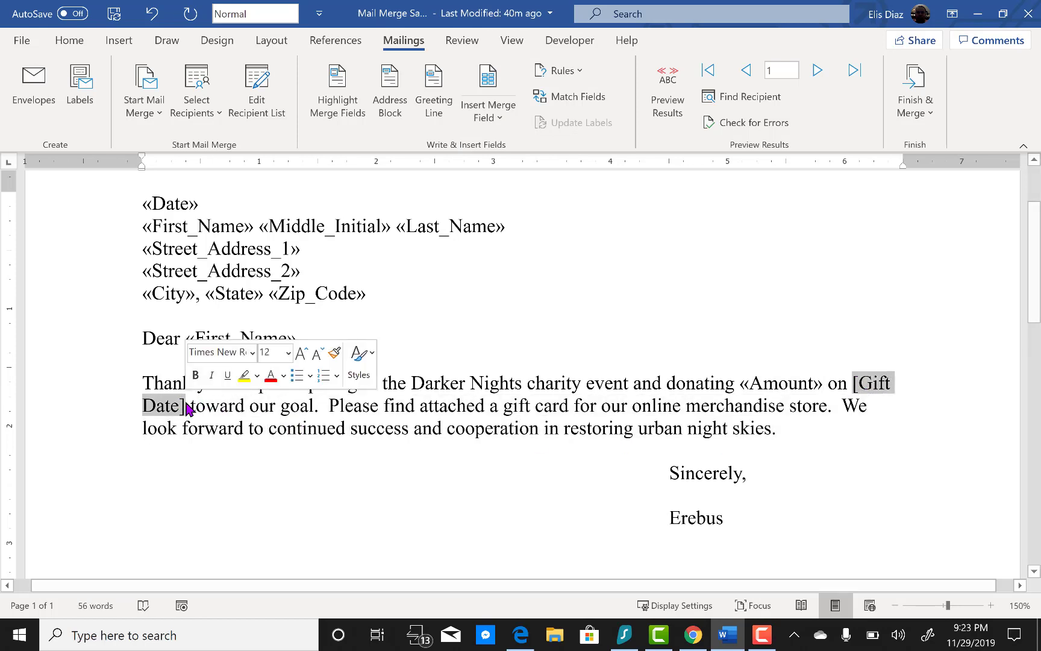
click(488, 111)
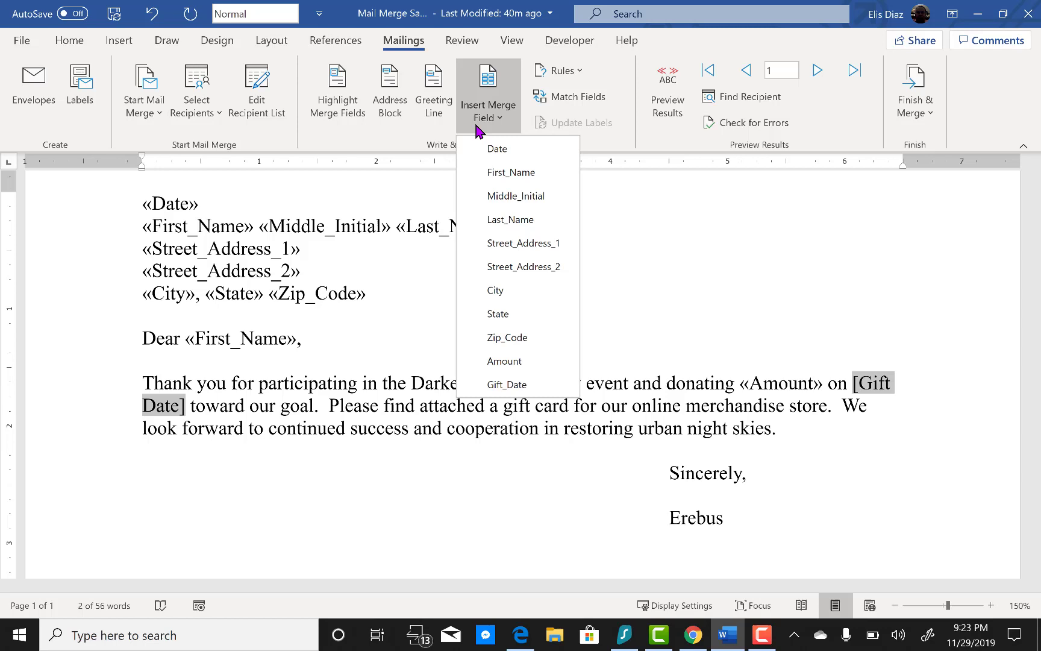
click(507, 384)
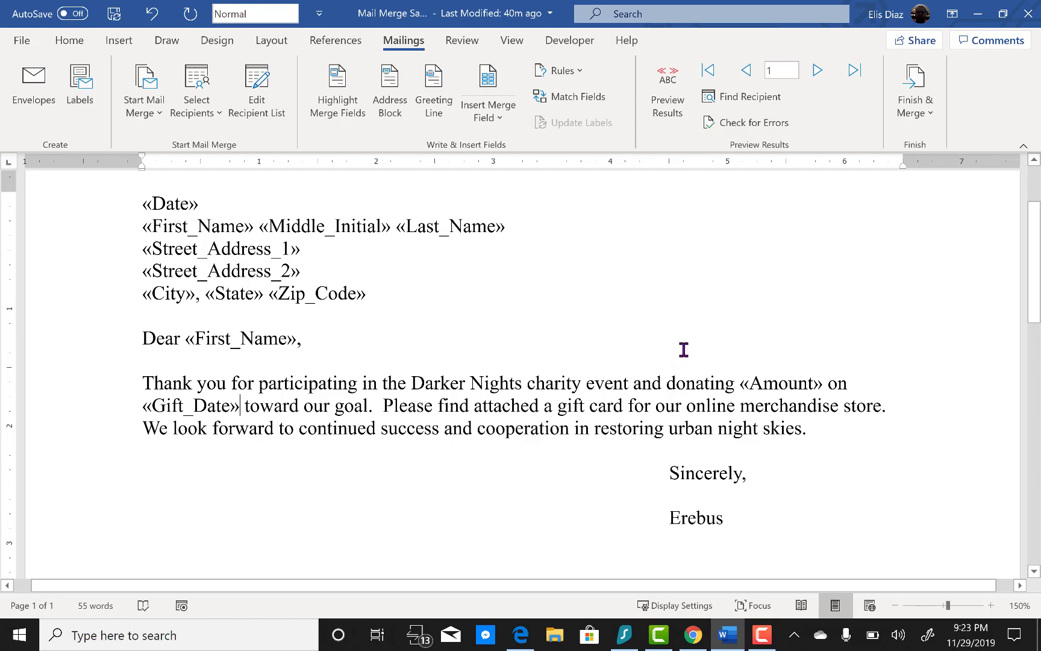
Step: Merge all donor records into a new document of individual editable letters
click(915, 112)
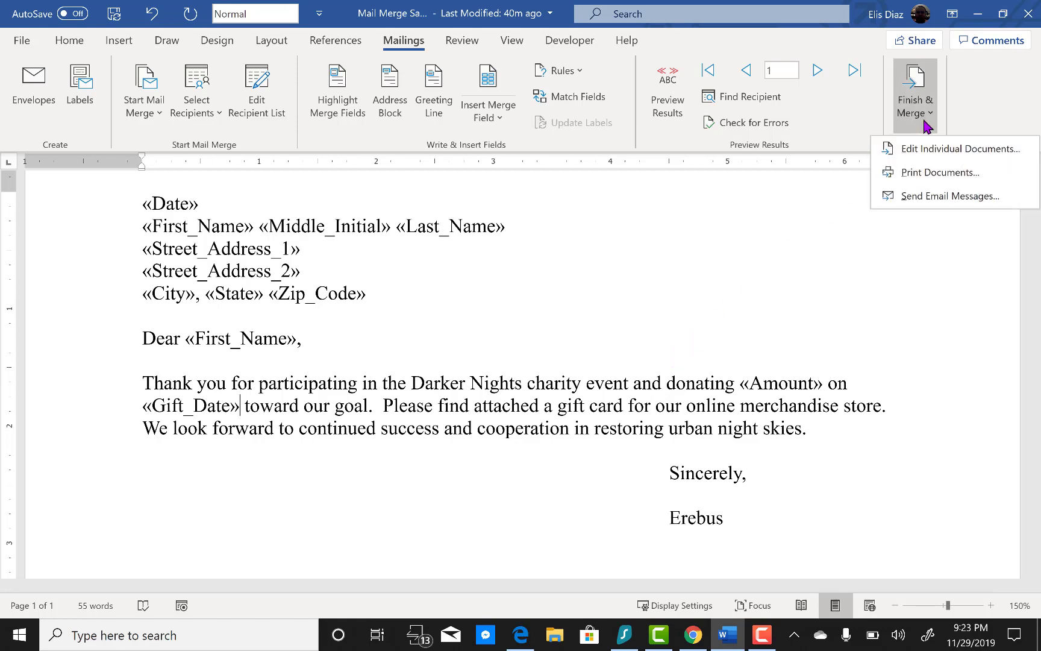
click(930, 152)
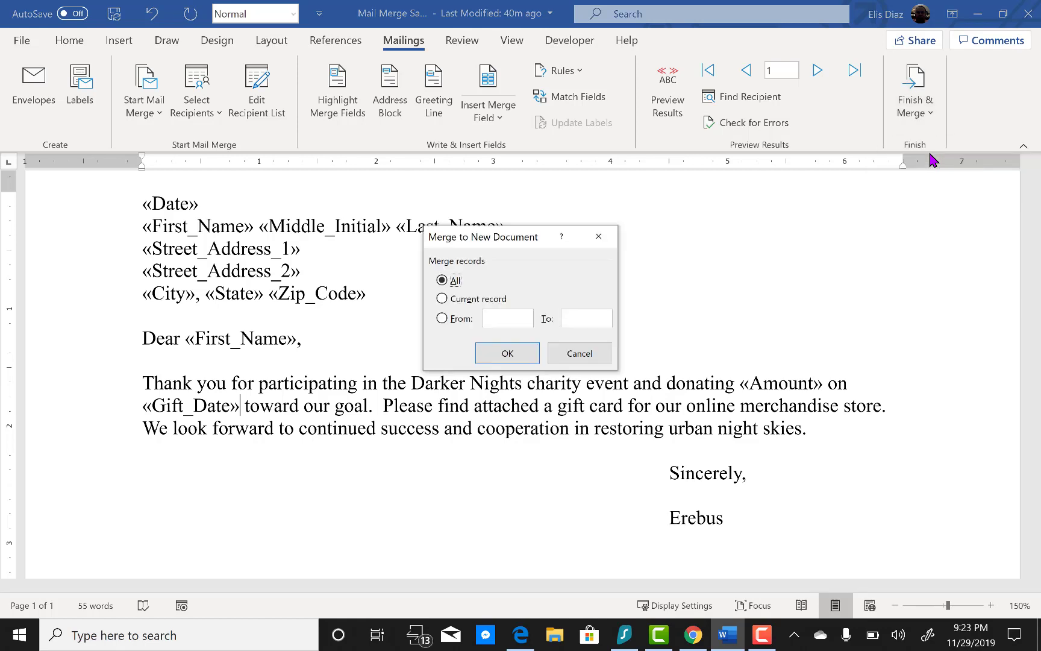
click(505, 353)
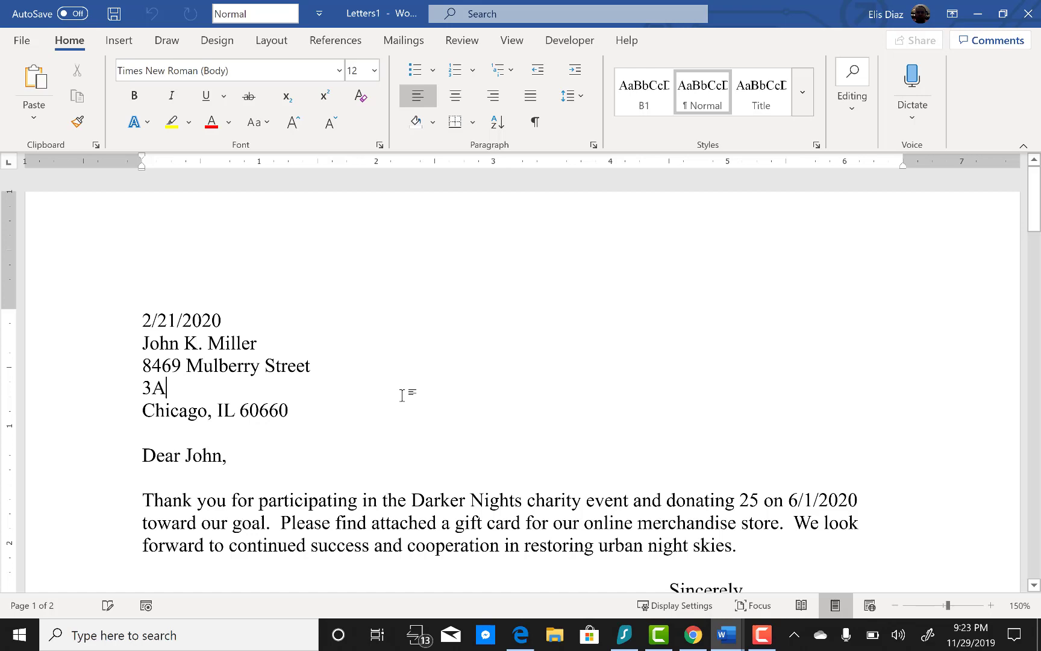
Step: Scroll through the merged letters with formatting marks shown to inspect name spacing and amounts
scroll(402, 396, down, 10)
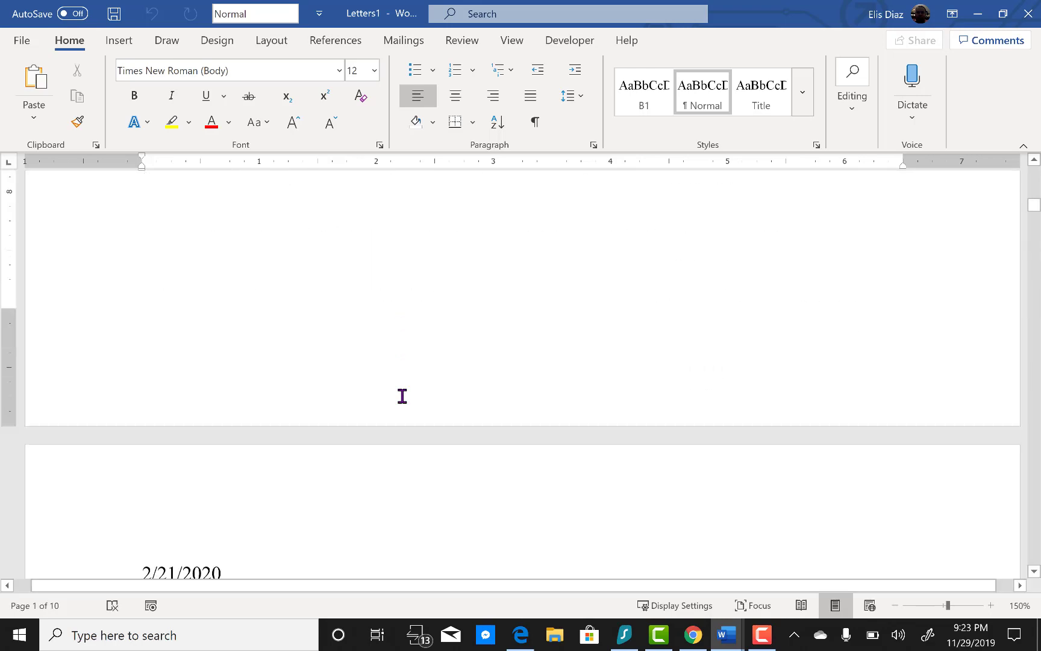
scroll(400, 394, down, 10)
scroll(399, 395, up, 3)
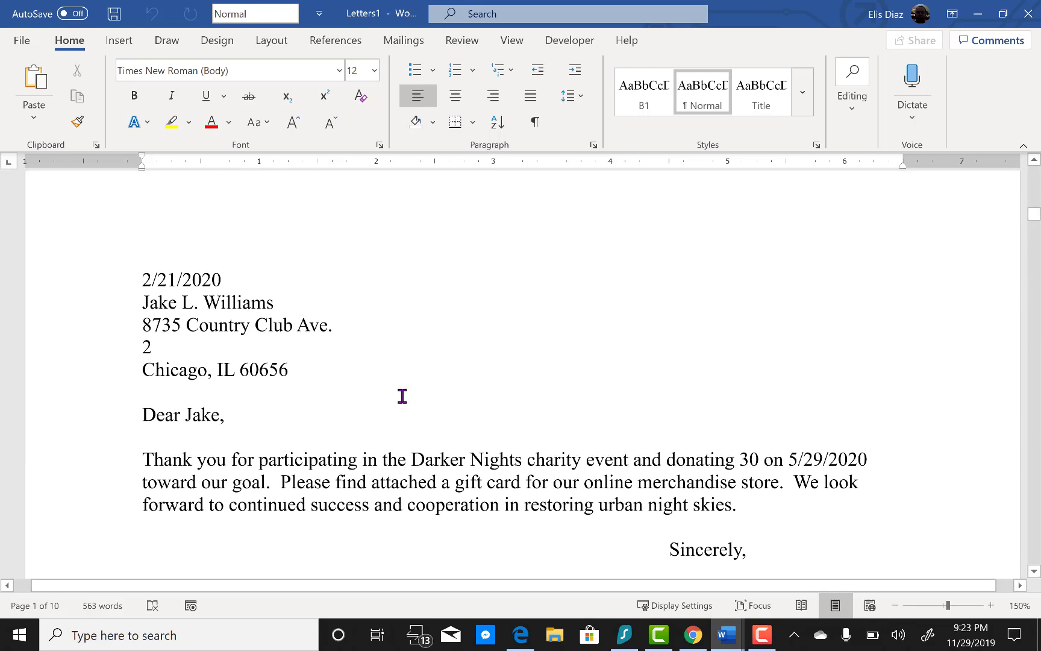
click(187, 311)
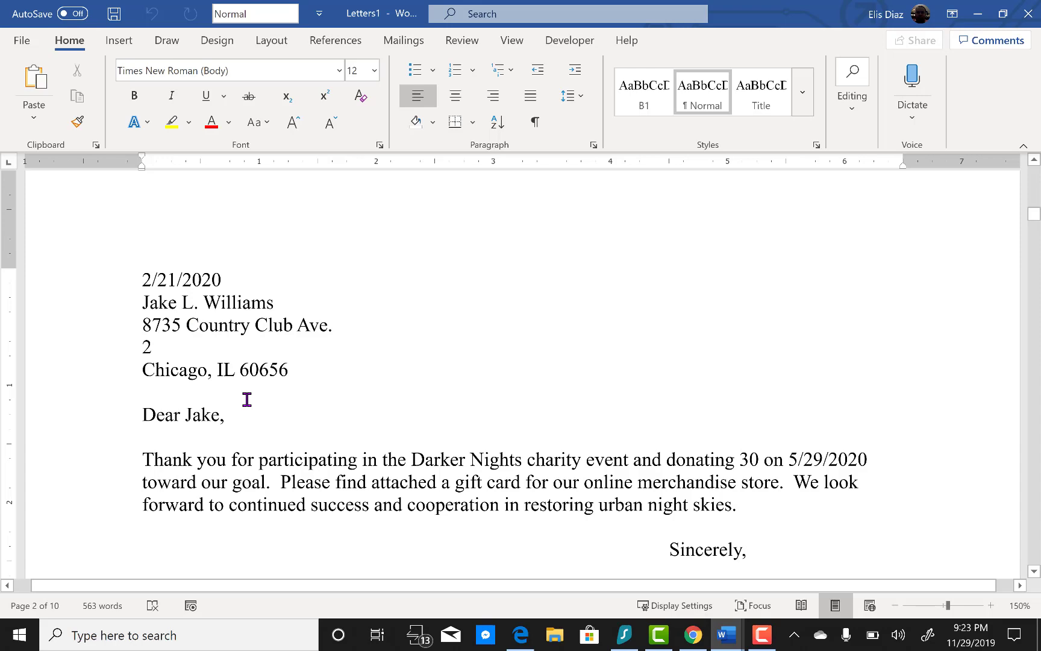
scroll(223, 364, down, 15)
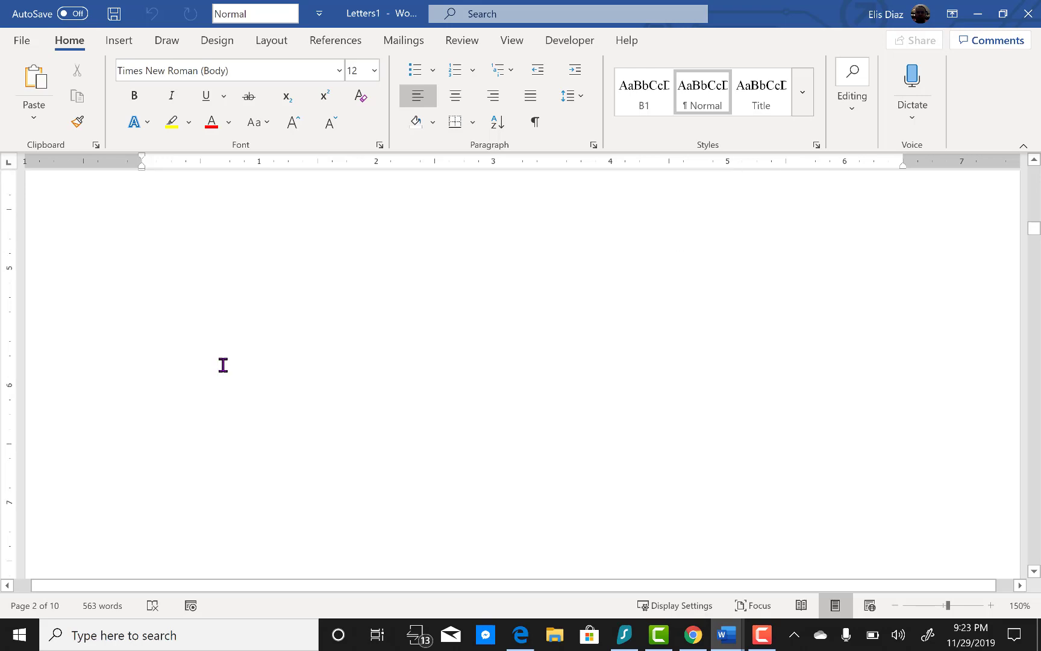
scroll(223, 364, down, 1)
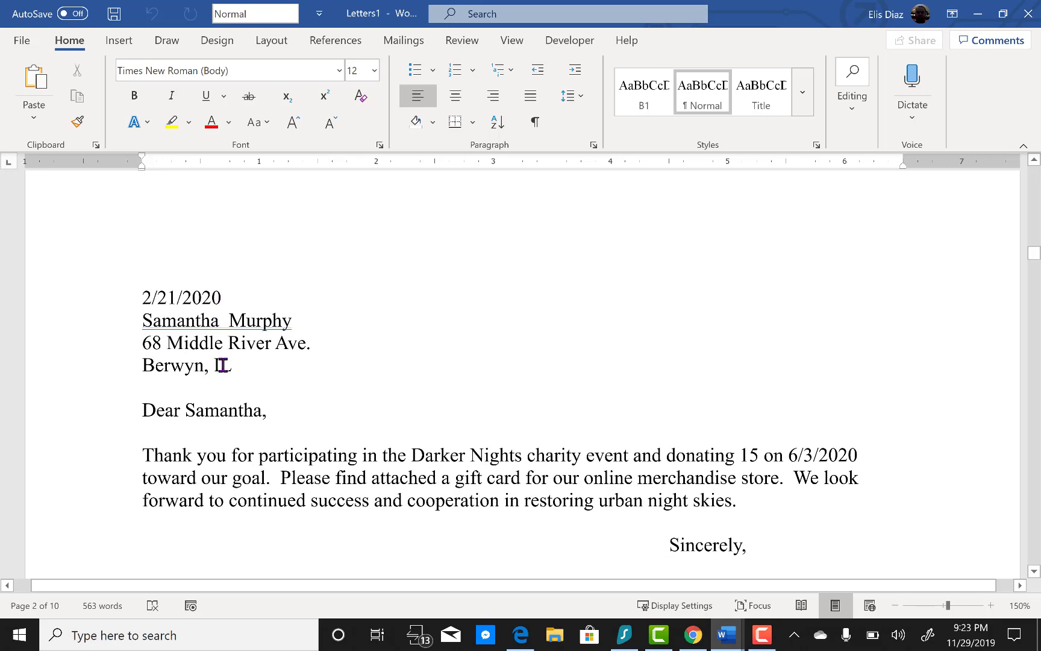
click(230, 322)
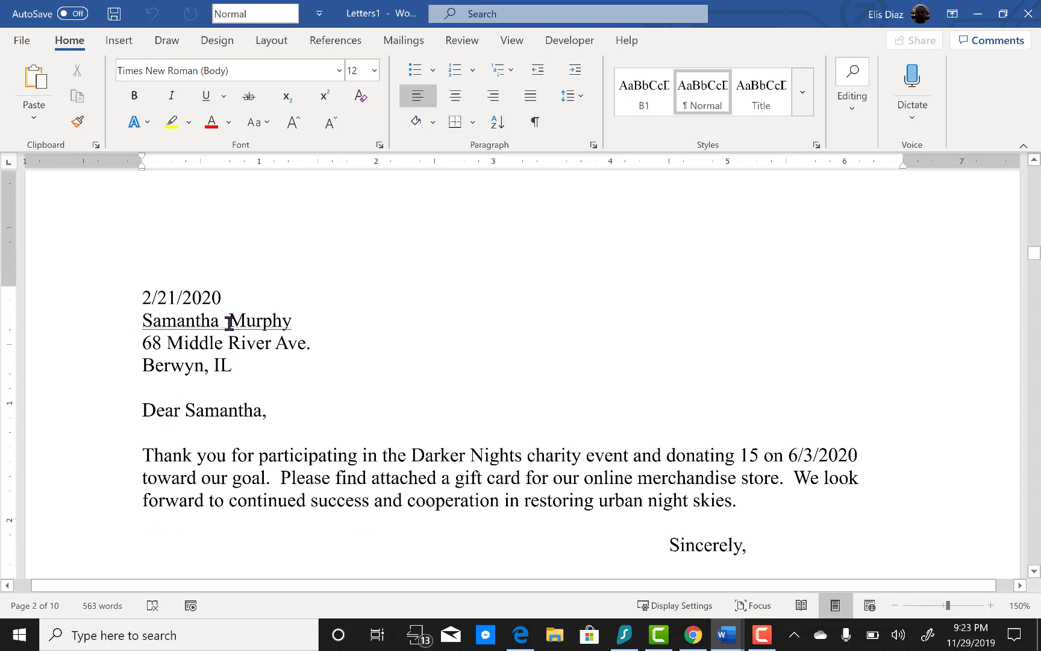
click(543, 122)
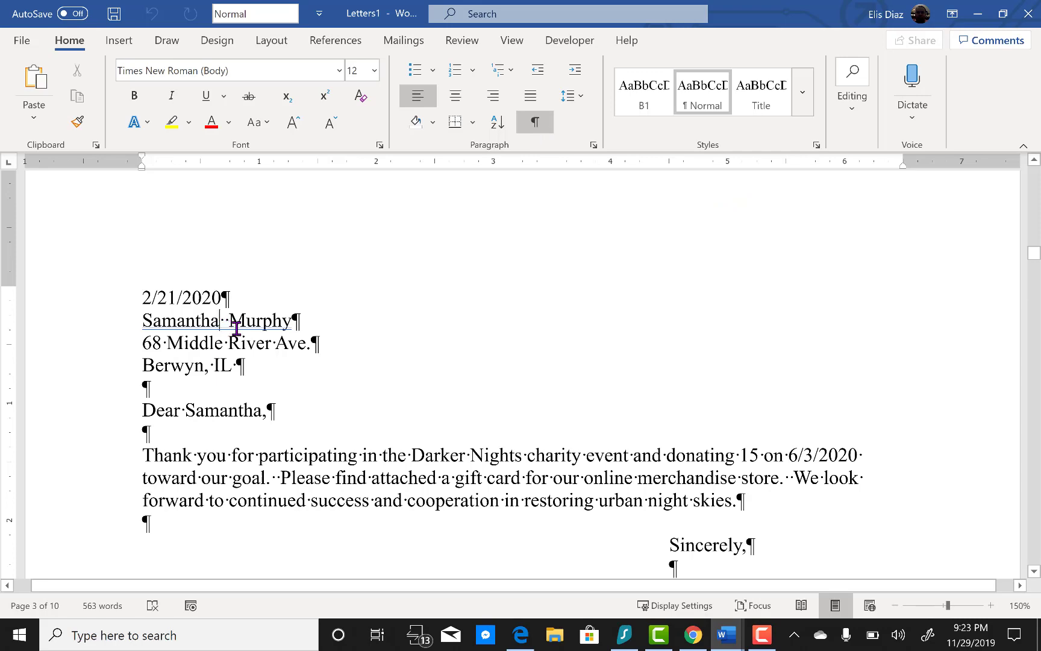
ctrl+scroll(236, 327, up, 6)
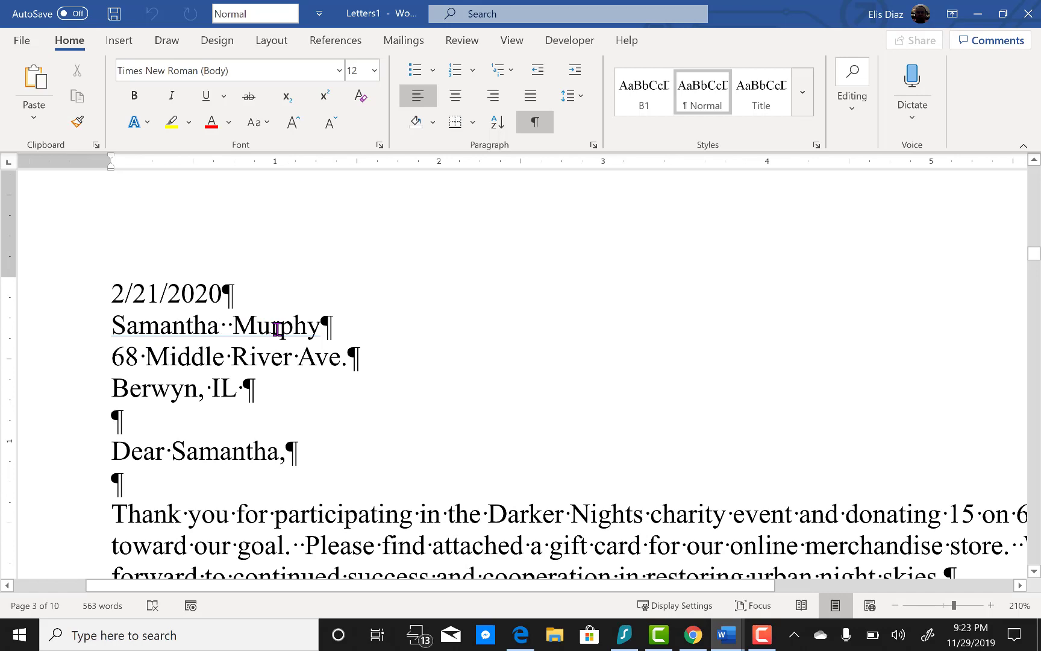
ctrl+scroll(278, 328, down, 3)
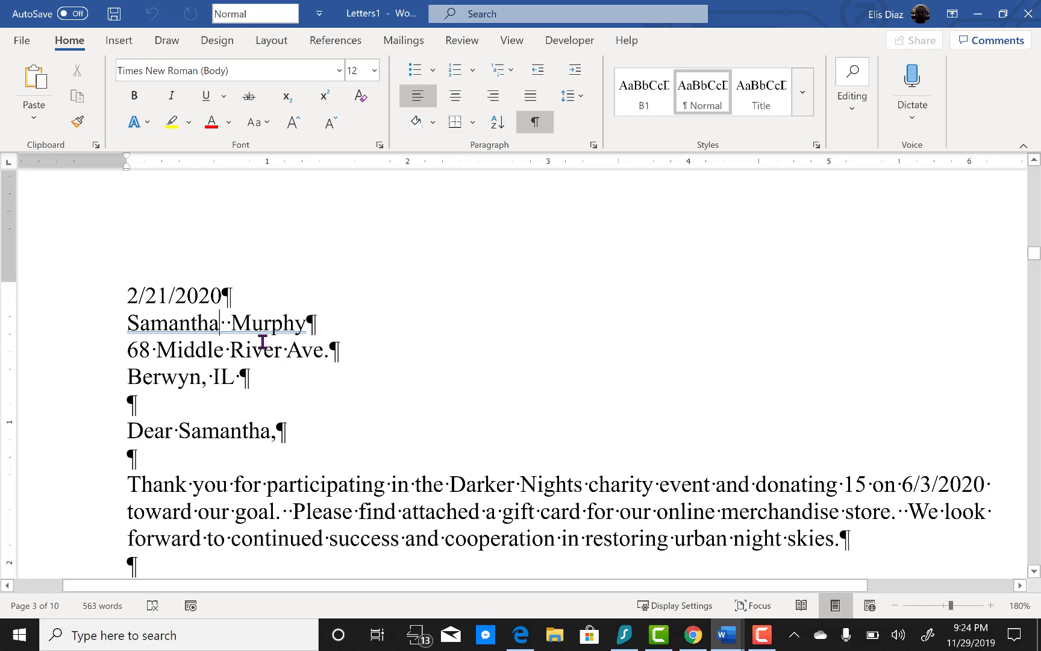
click(858, 485)
Step: Close the merged letters without saving and show formatting marks in the template
click(1029, 18)
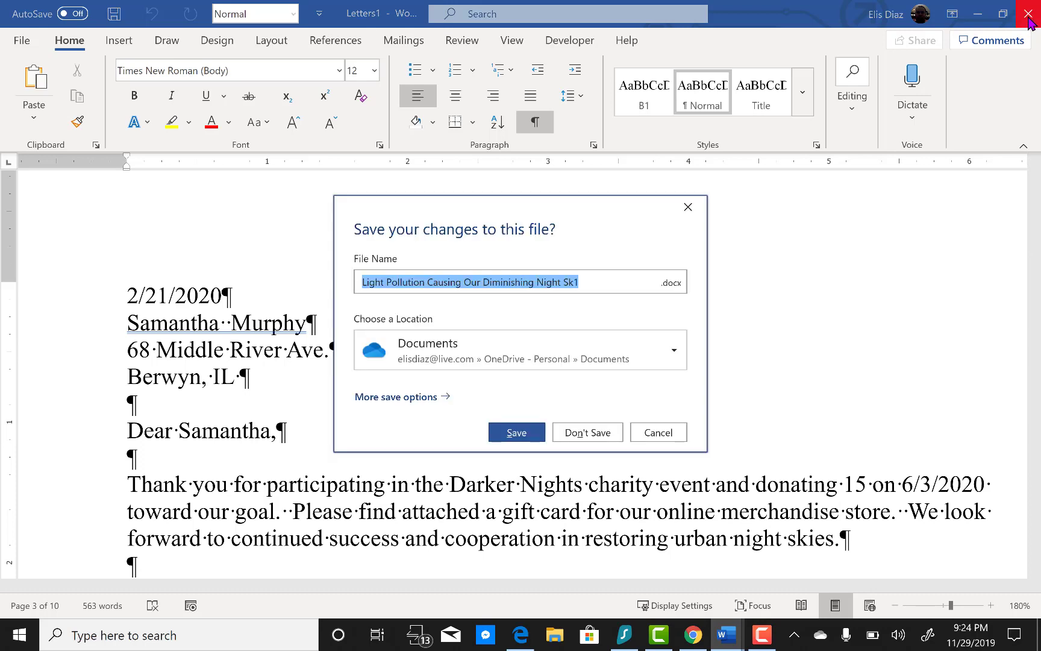
click(584, 432)
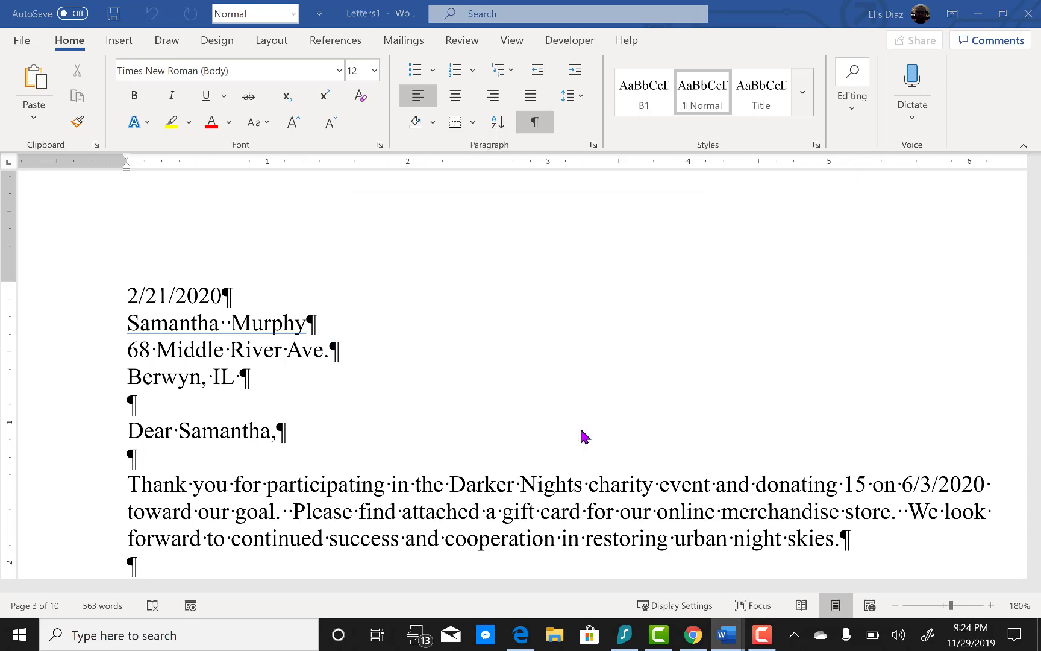
click(243, 228)
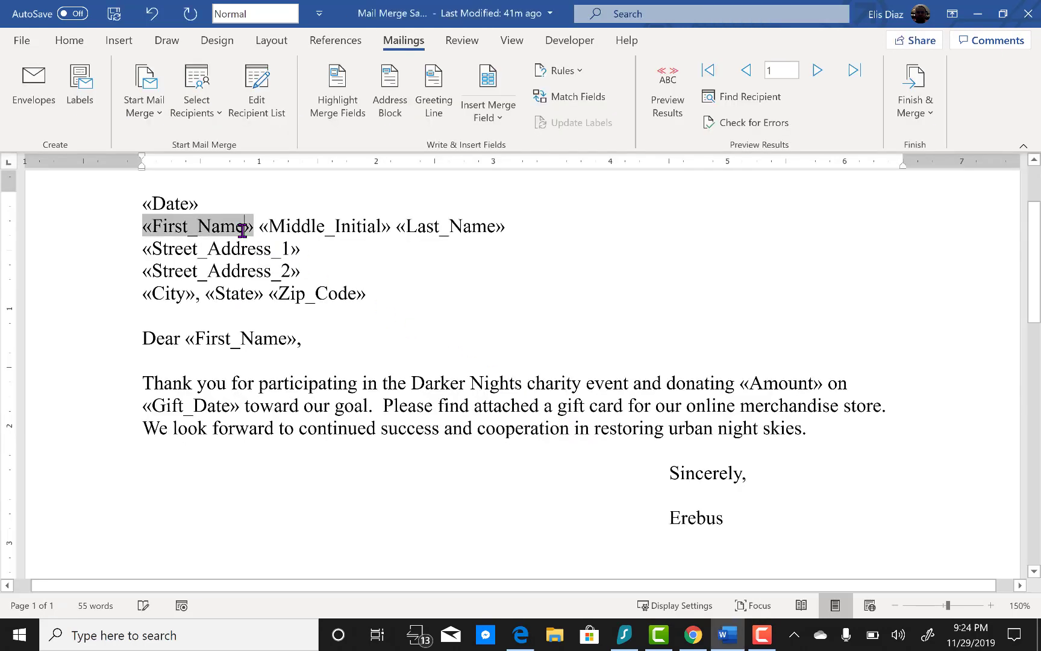
click(70, 43)
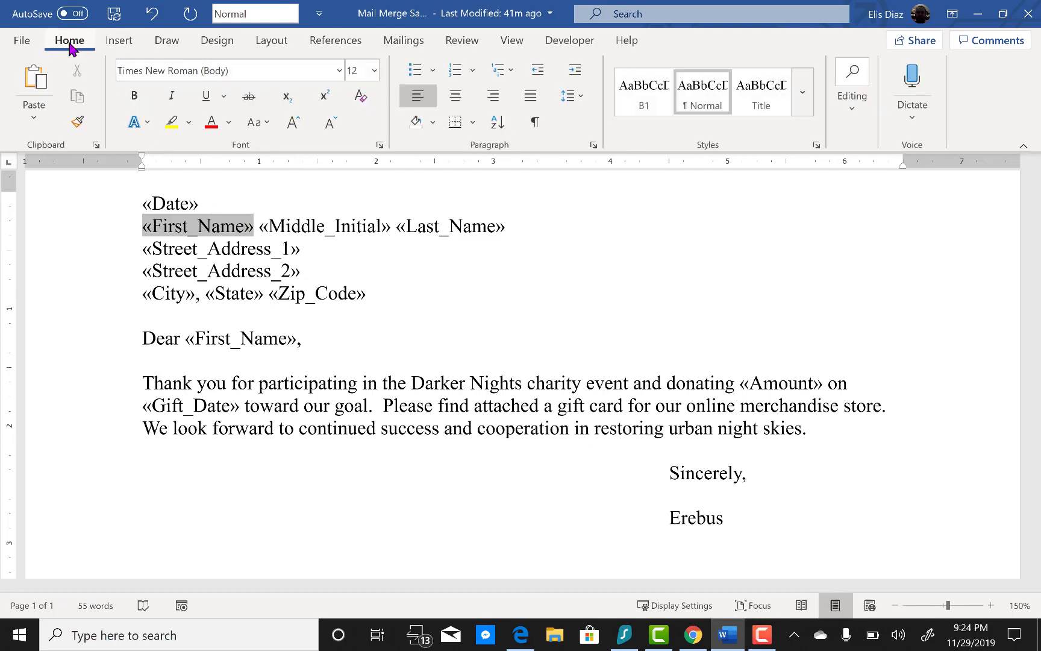
click(534, 122)
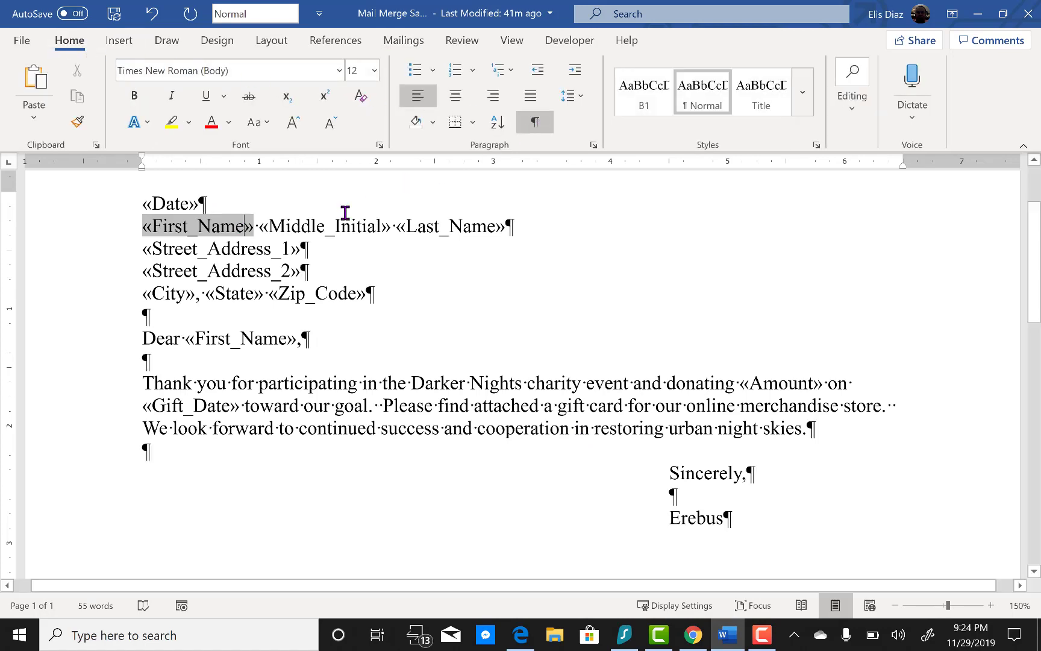
Step: Delete the spaces between the «First_Name», «Middle_Initial» and «Last_Name» fields
click(269, 247)
scroll(269, 341, up, 3)
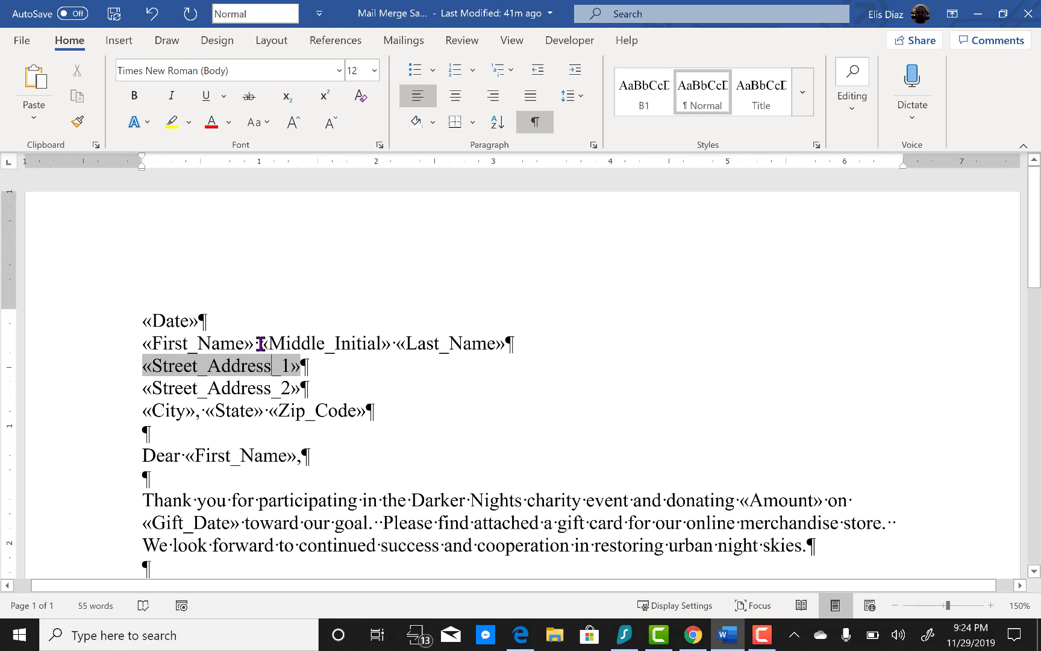
click(260, 344)
click(254, 344)
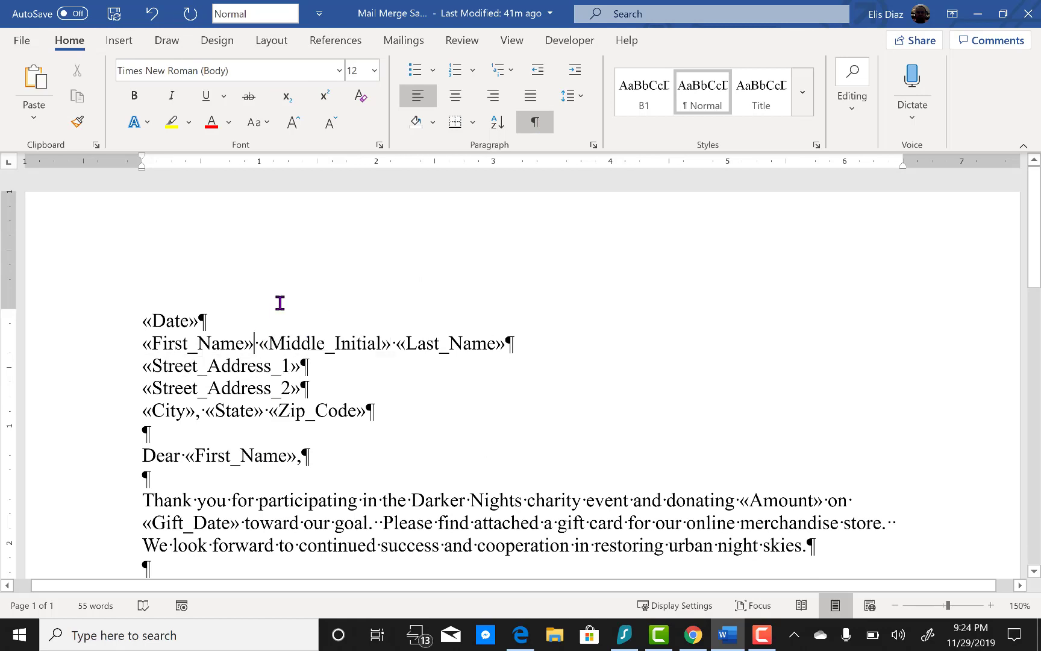
key(Delete)
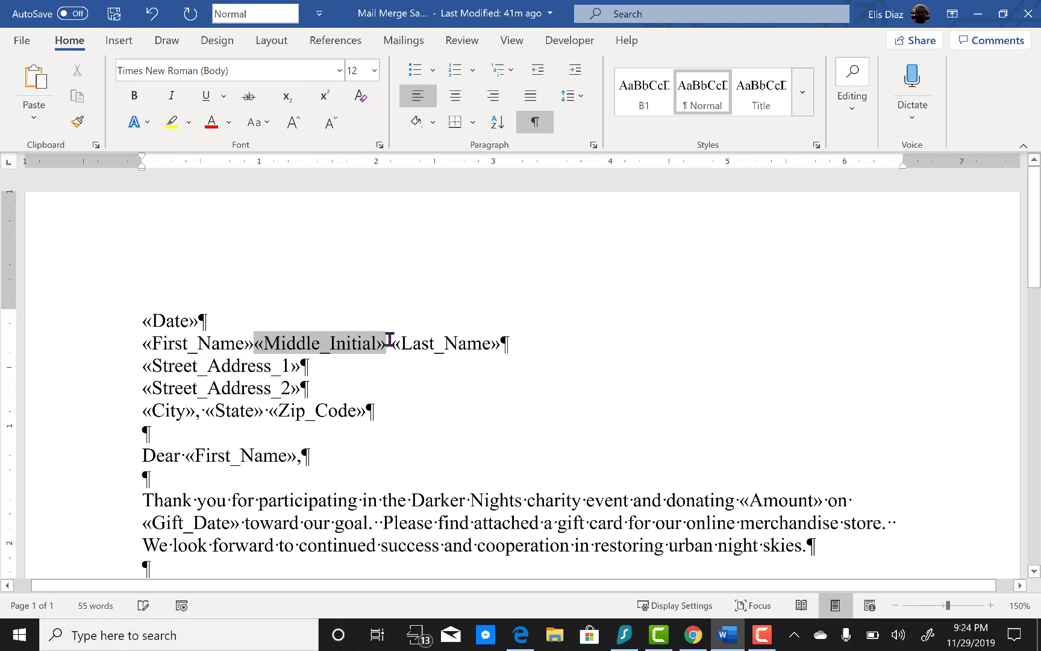
click(390, 343)
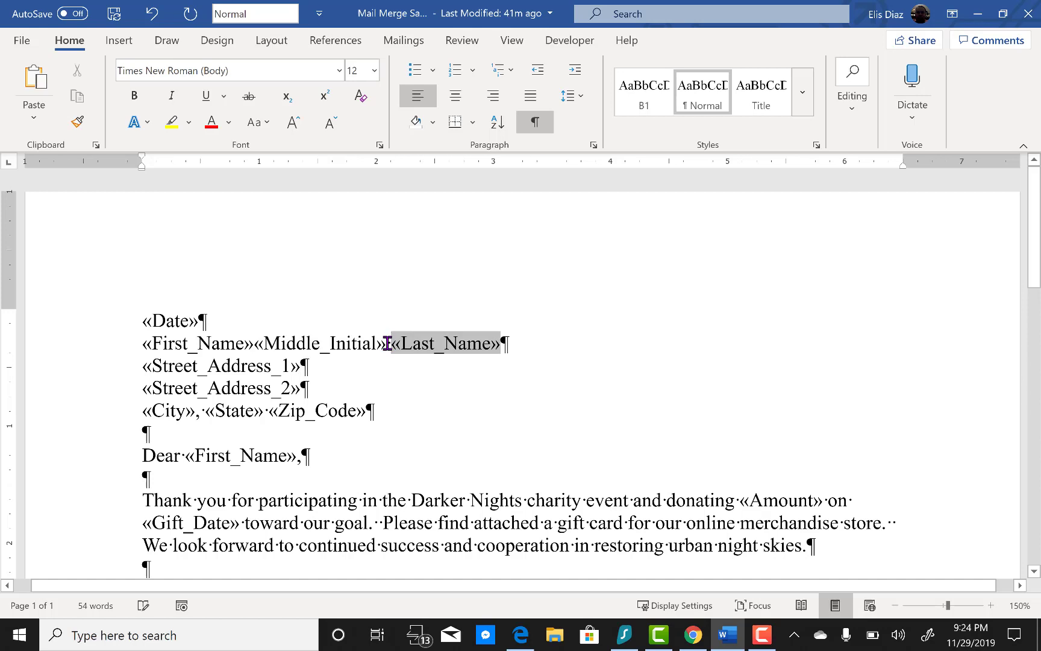
key(BackSpace)
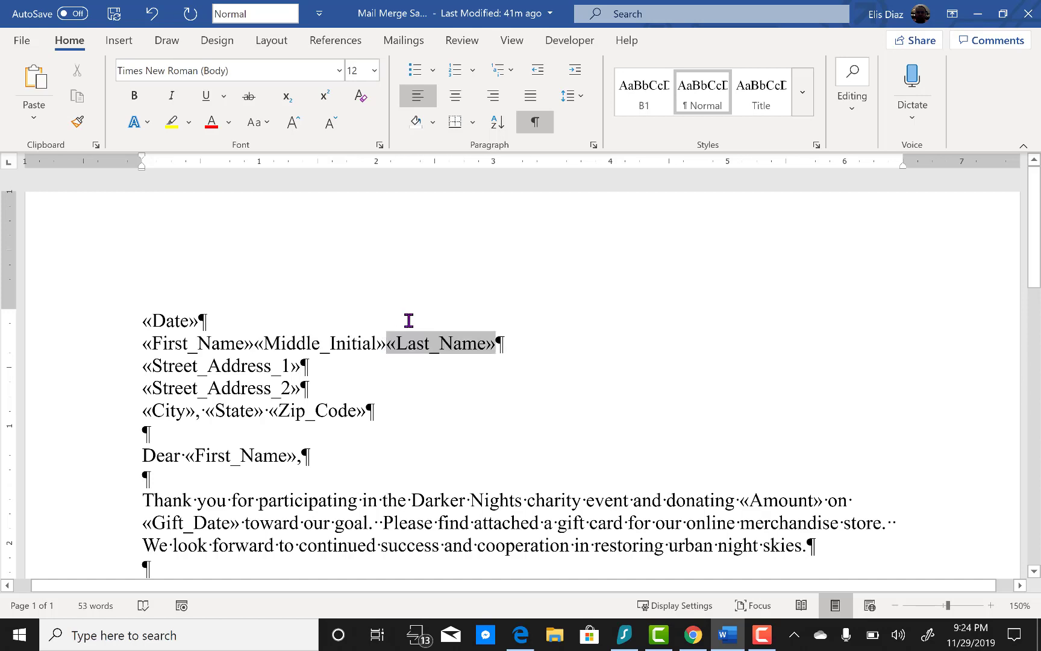
Step: Set both «First_Name» and «Middle_Initial» fields to insert a single space after their text
click(207, 344)
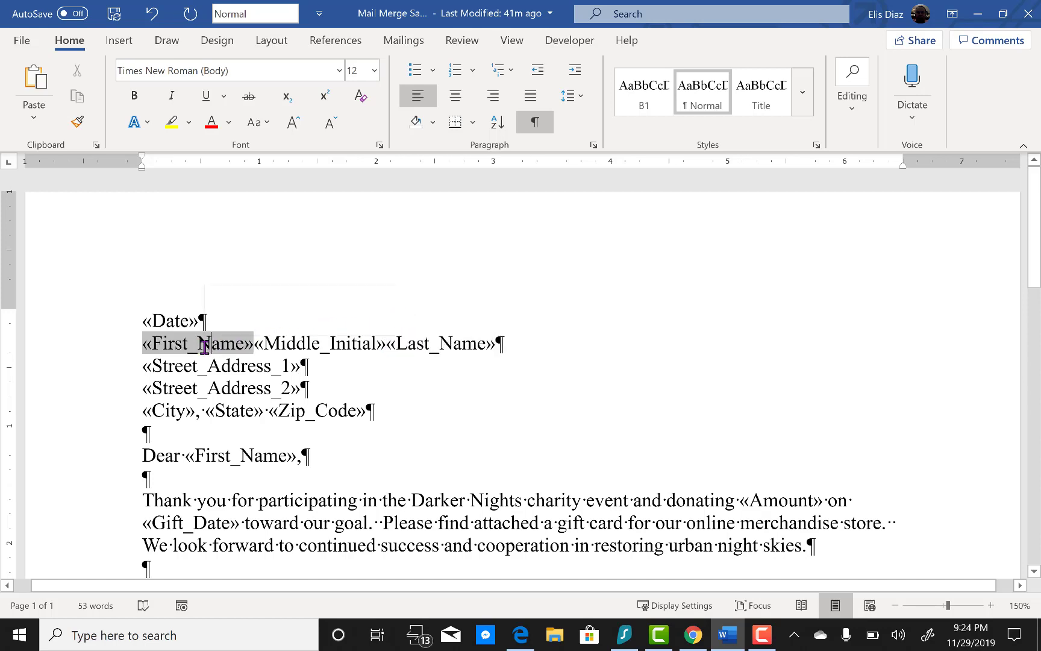
right_click(206, 349)
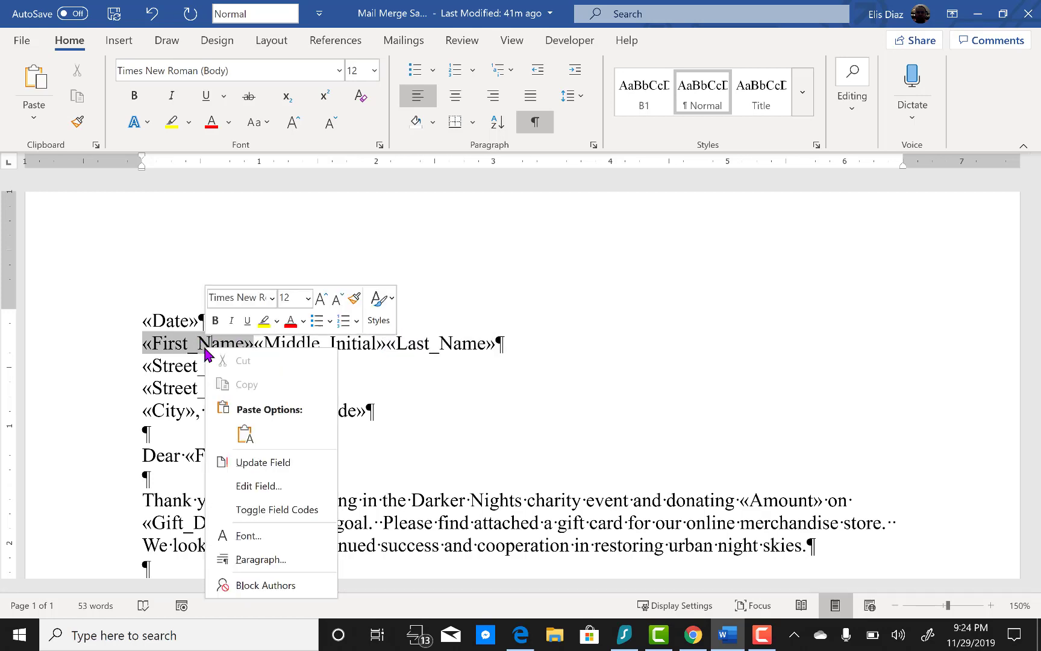
click(299, 489)
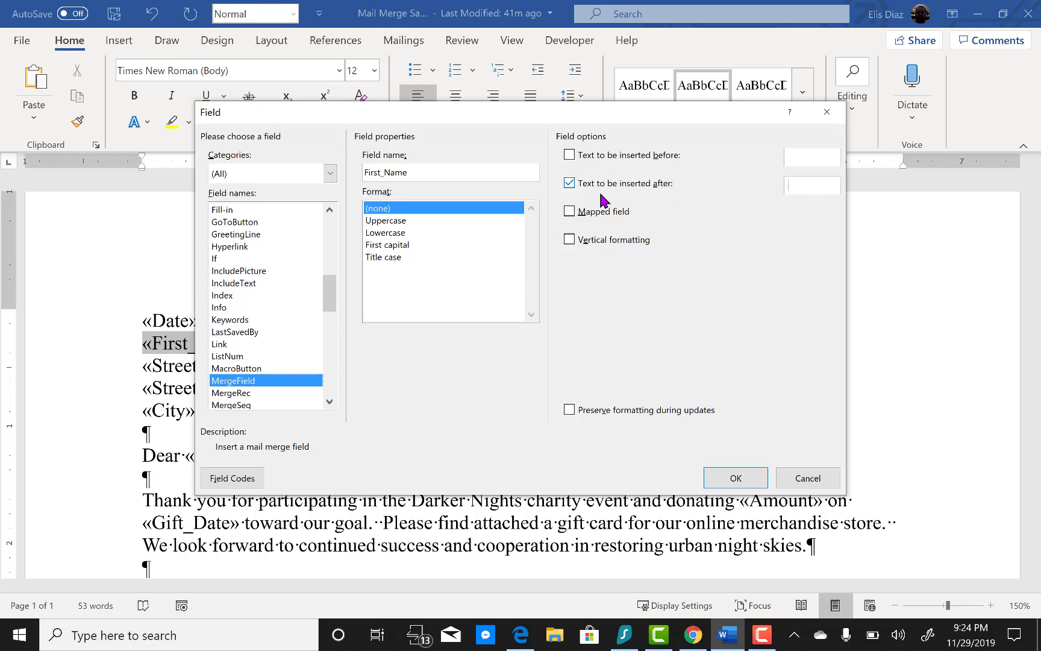
click(735, 478)
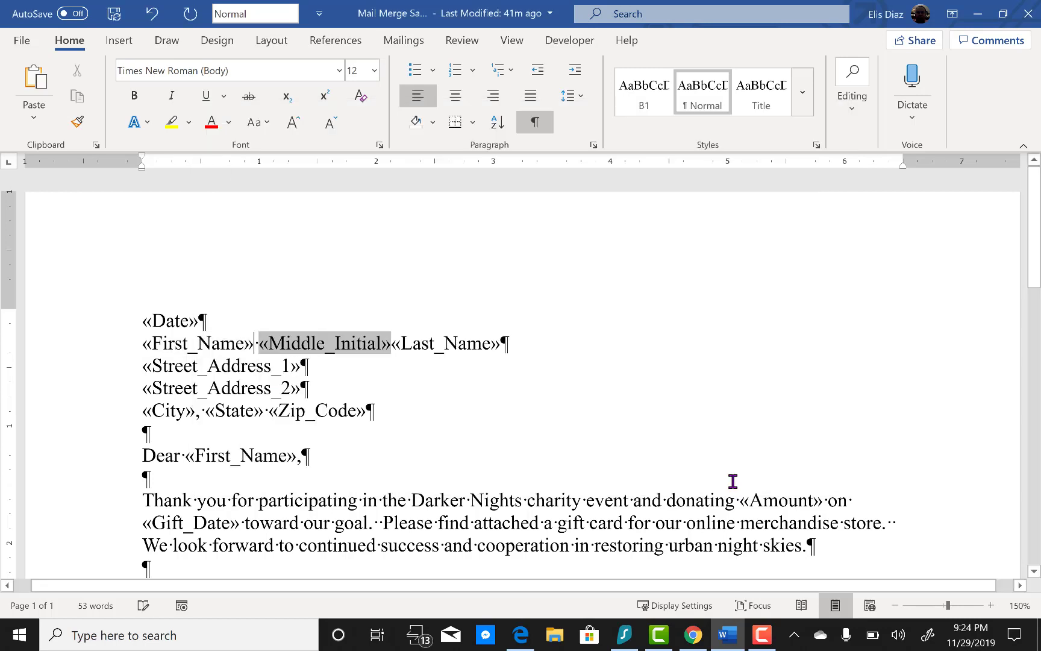
right_click(318, 344)
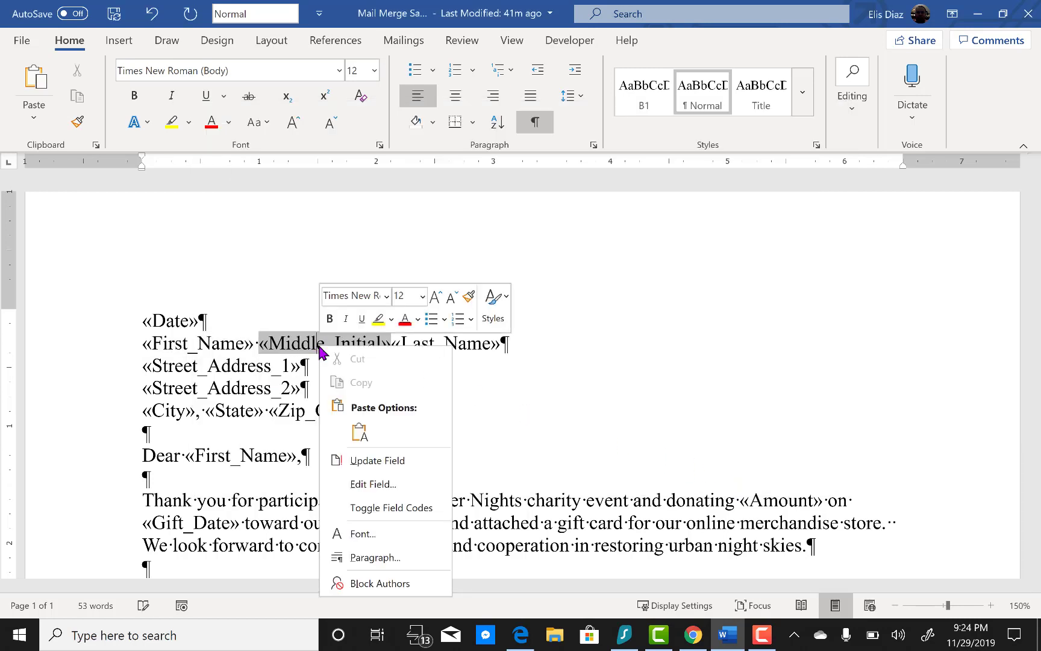
click(394, 485)
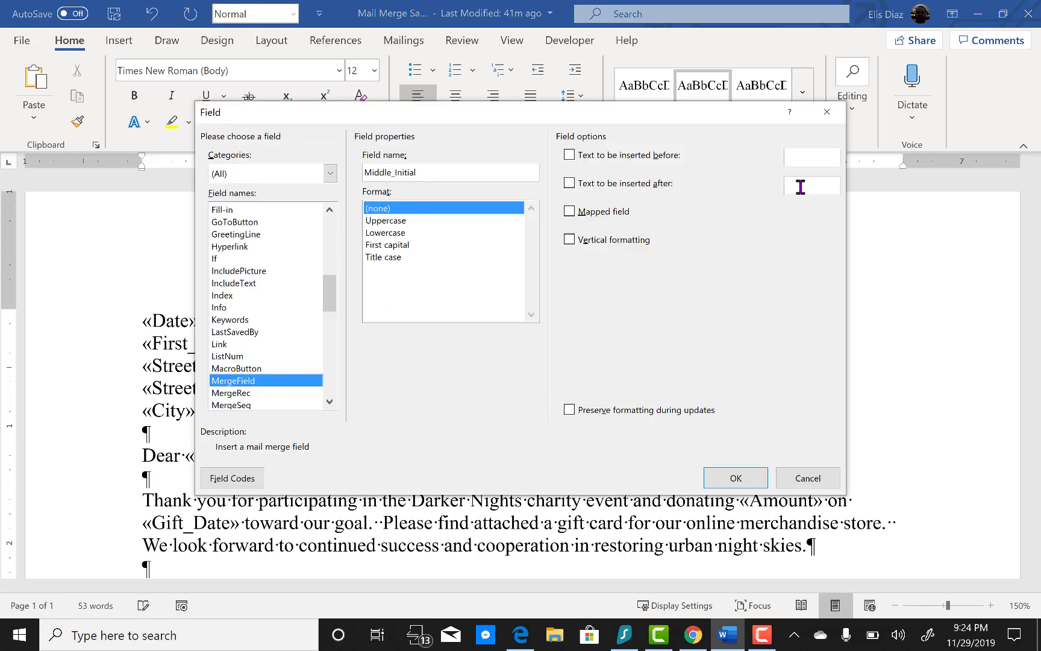
click(739, 478)
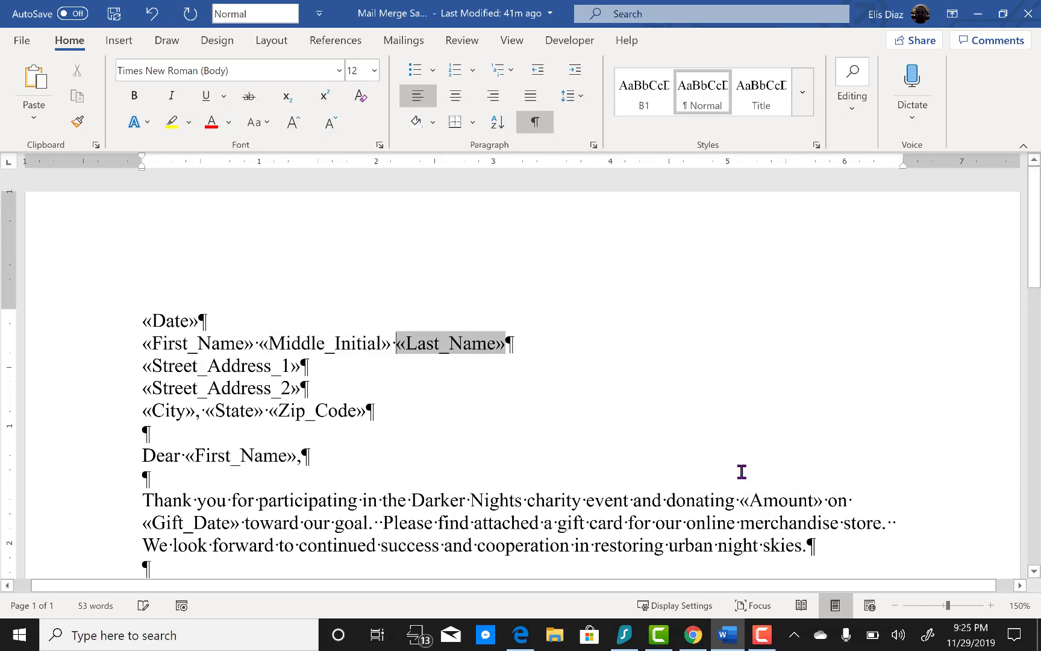
click(302, 381)
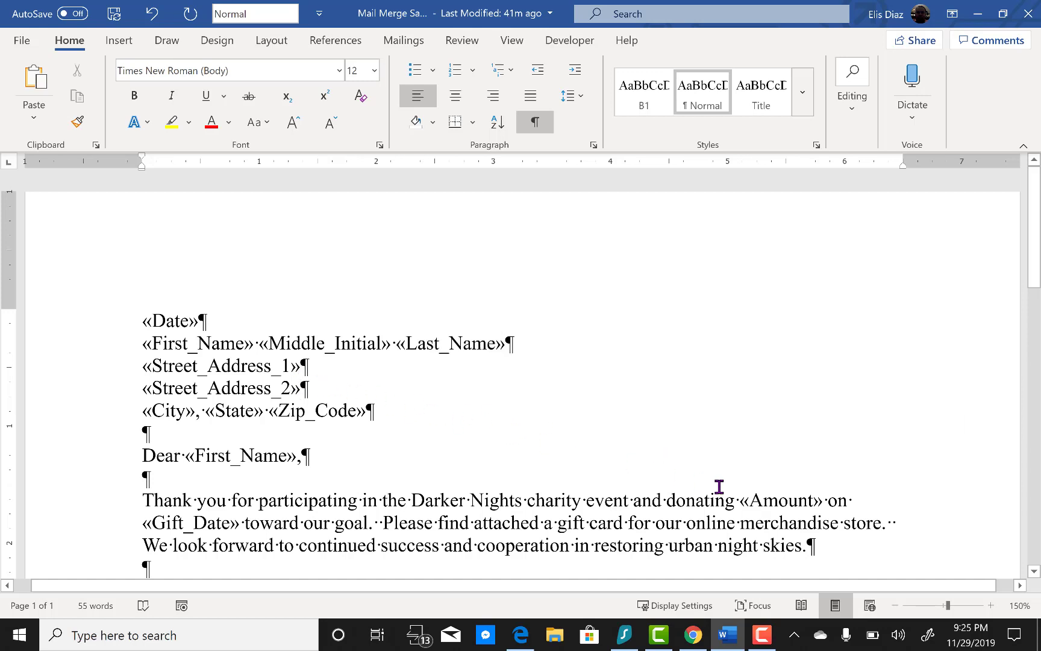
Step: Add the \#$,#.00 switch to the «Amount» field code and update the field
click(788, 503)
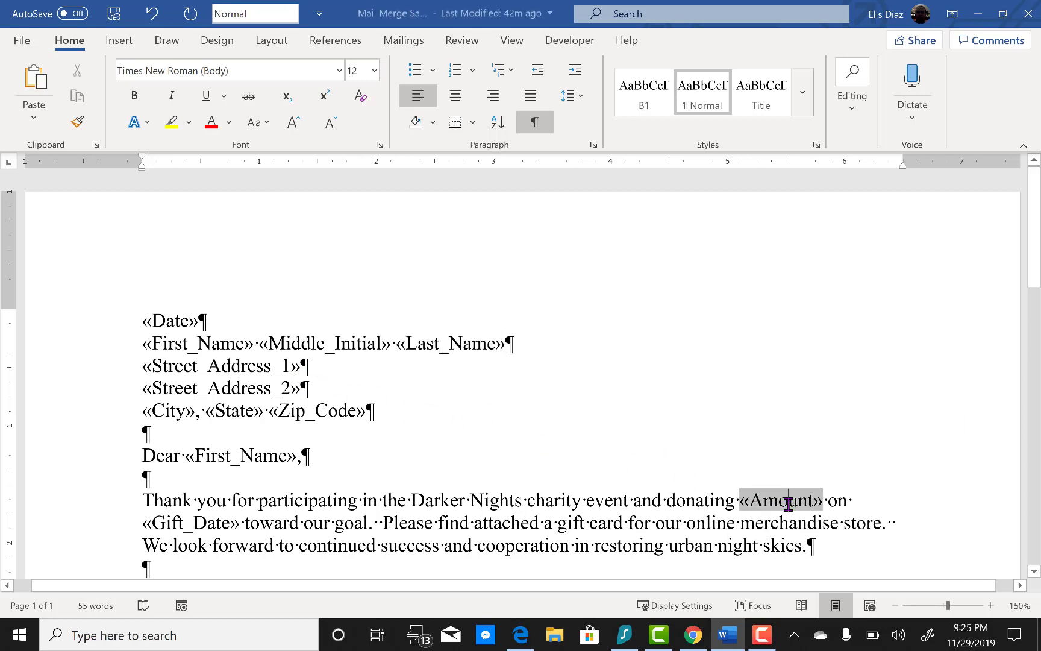
right_click(789, 504)
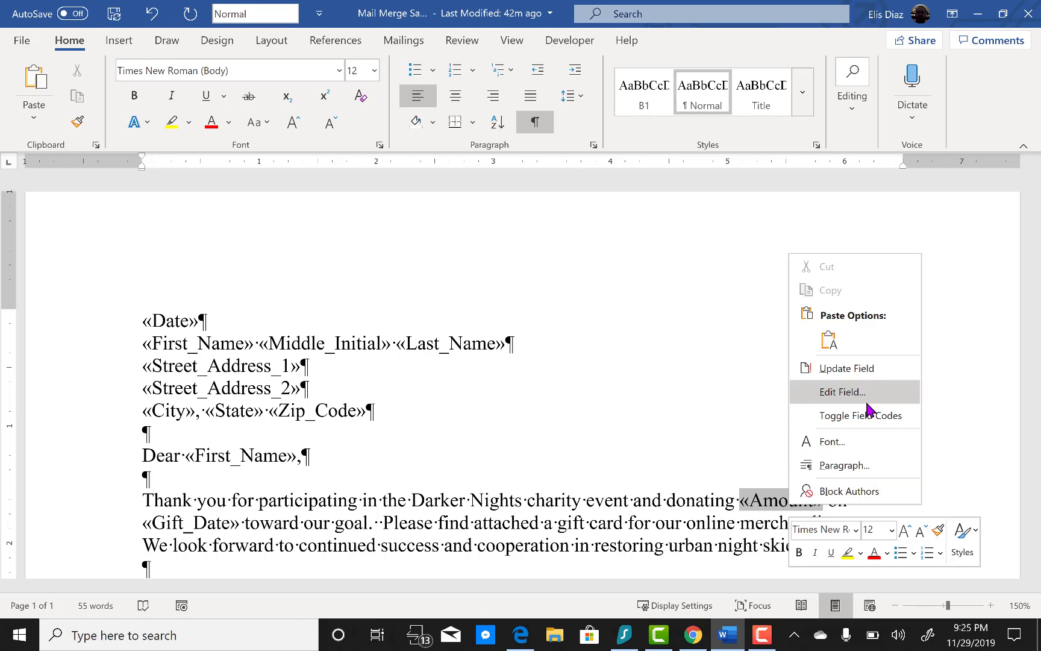
click(866, 424)
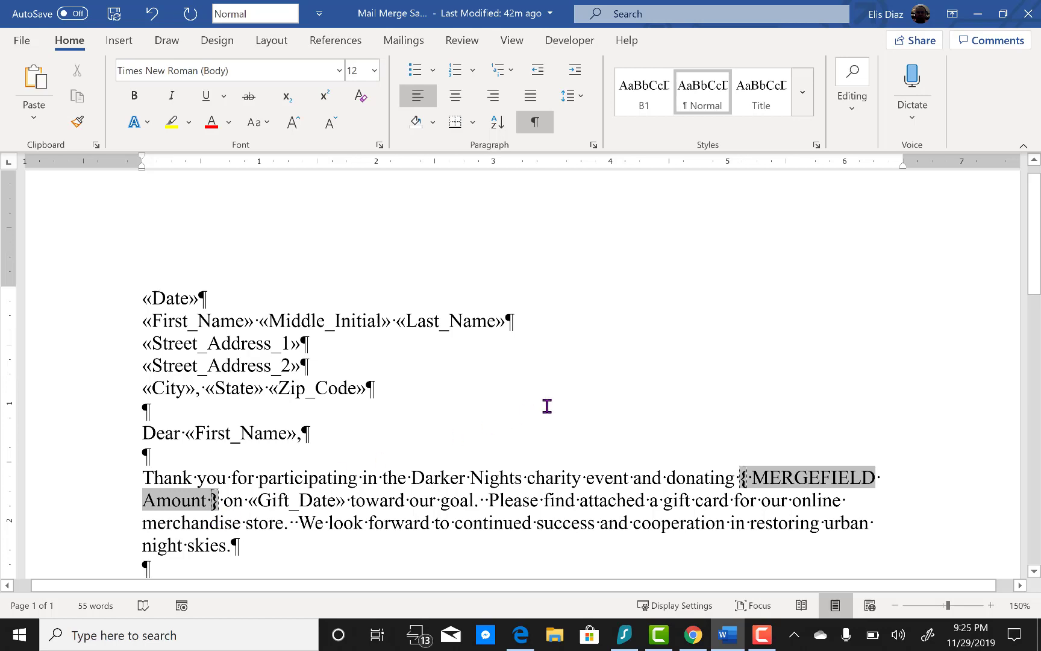
text(\)
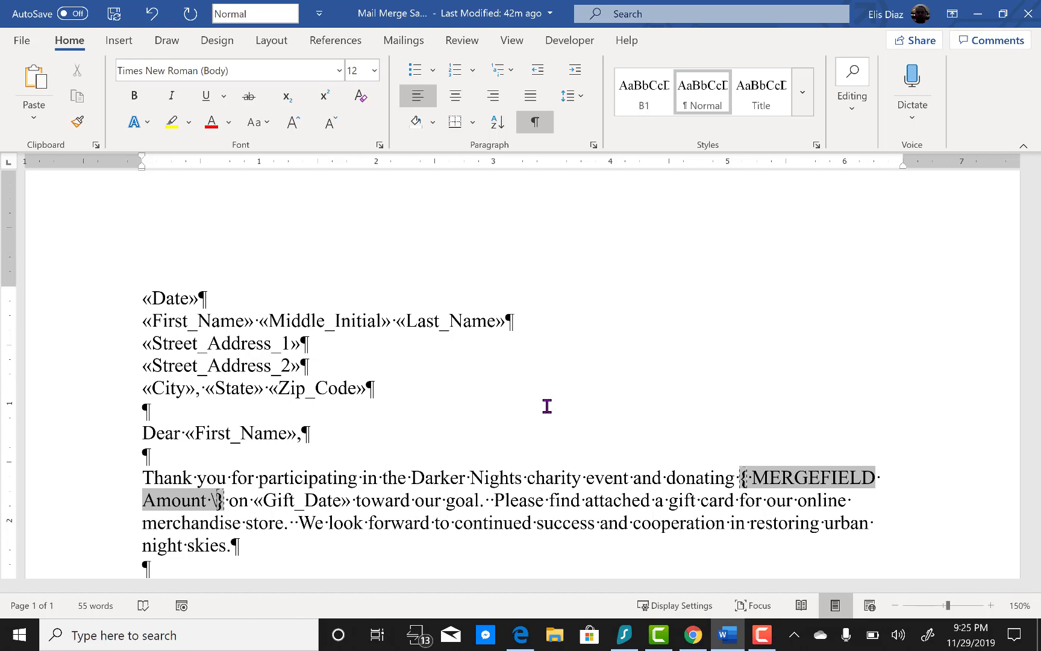
text(#)
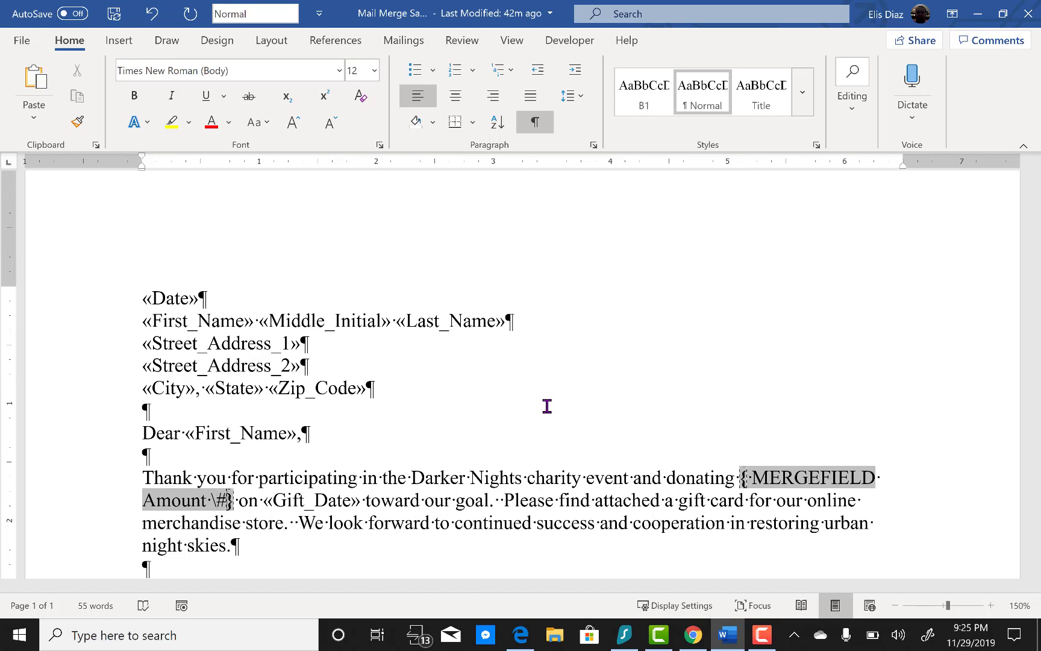
text($,#)
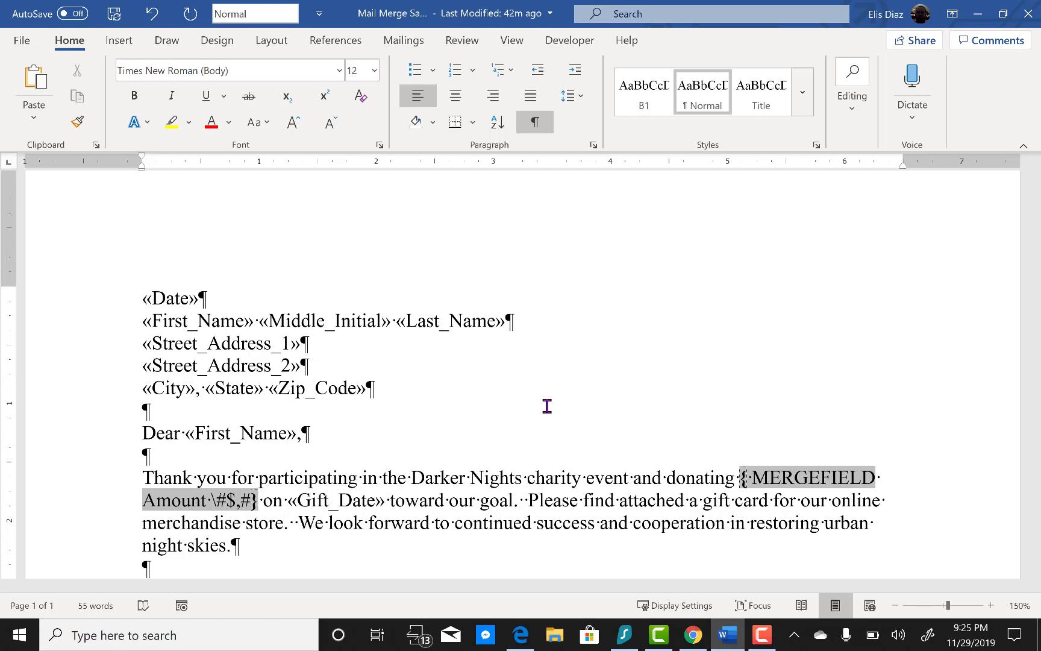
text(.00)
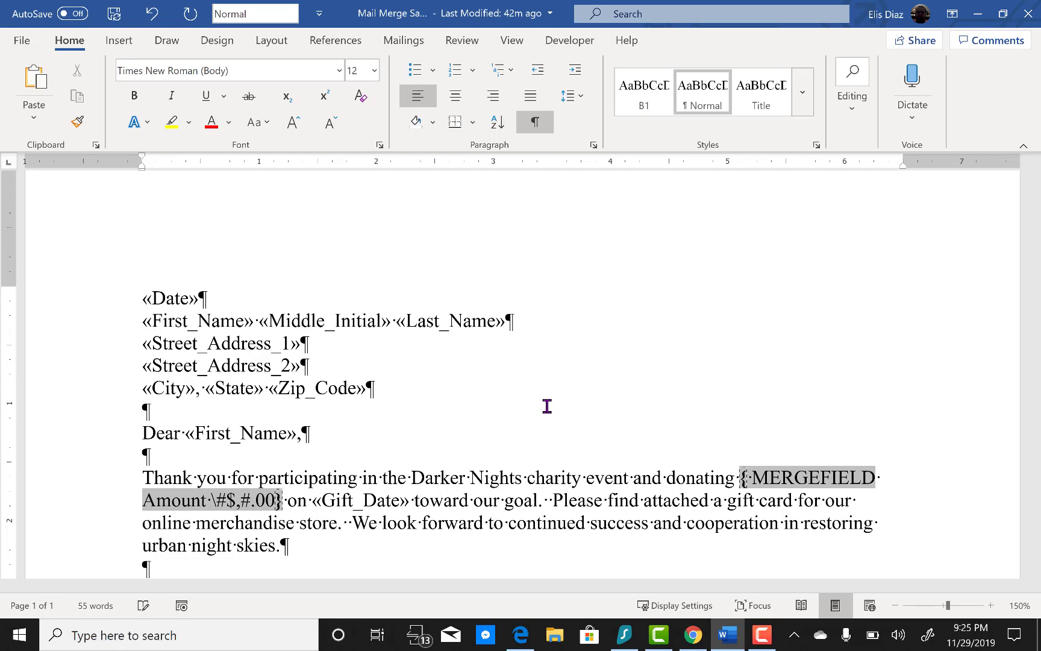
right_click(781, 478)
click(819, 344)
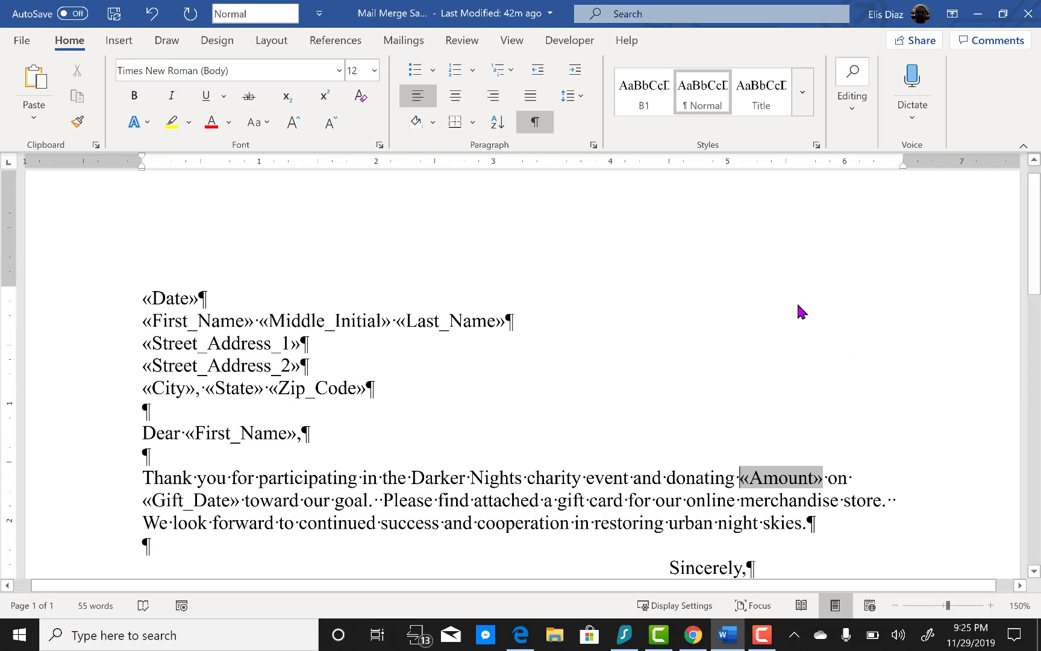
Step: Finish the merge into individual editable letters, producing the Letters2 document
click(410, 41)
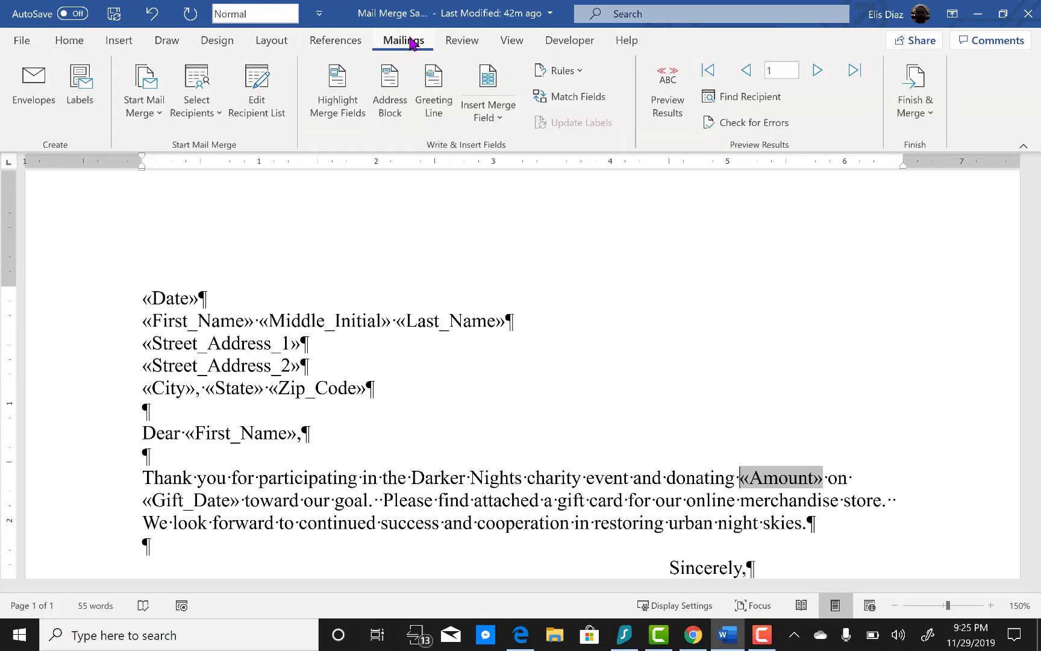
click(920, 116)
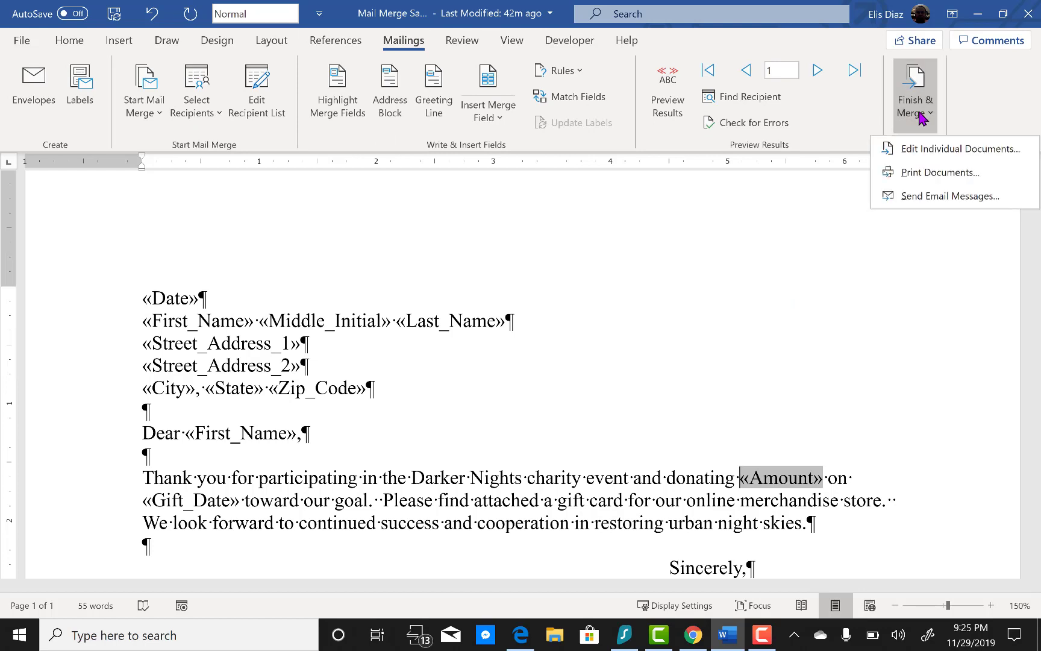
click(928, 155)
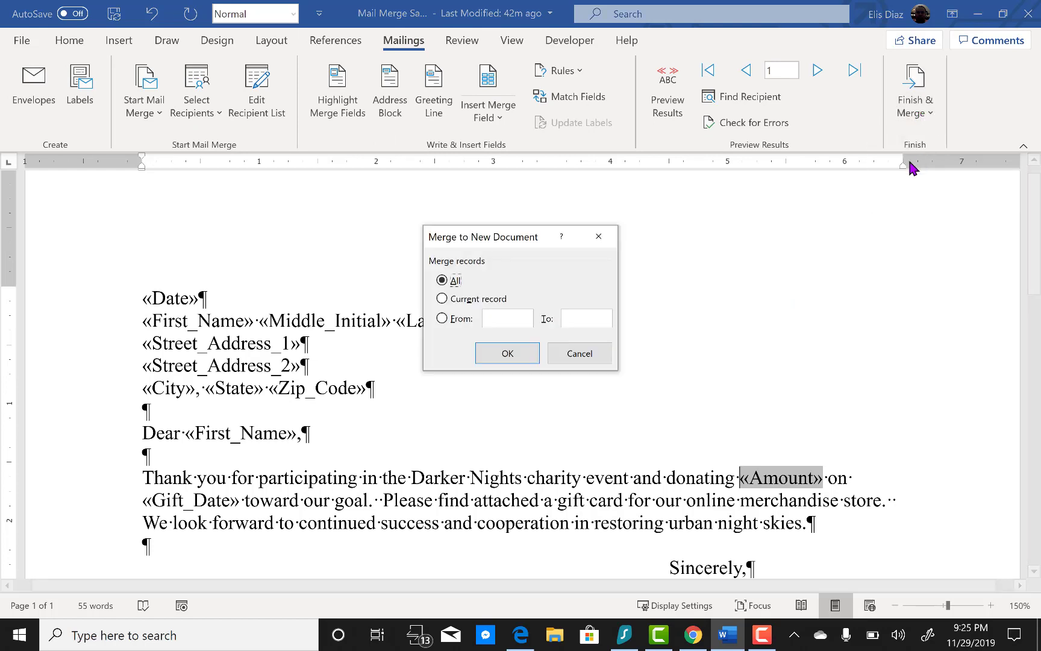
click(510, 354)
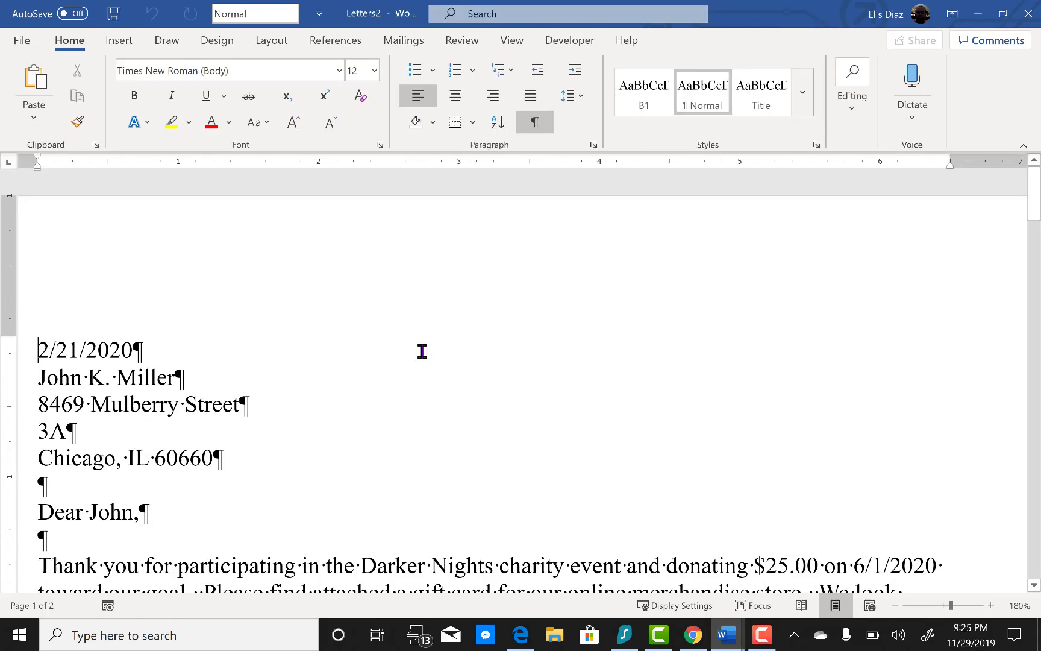
ctrl+scroll(322, 357, down, 2)
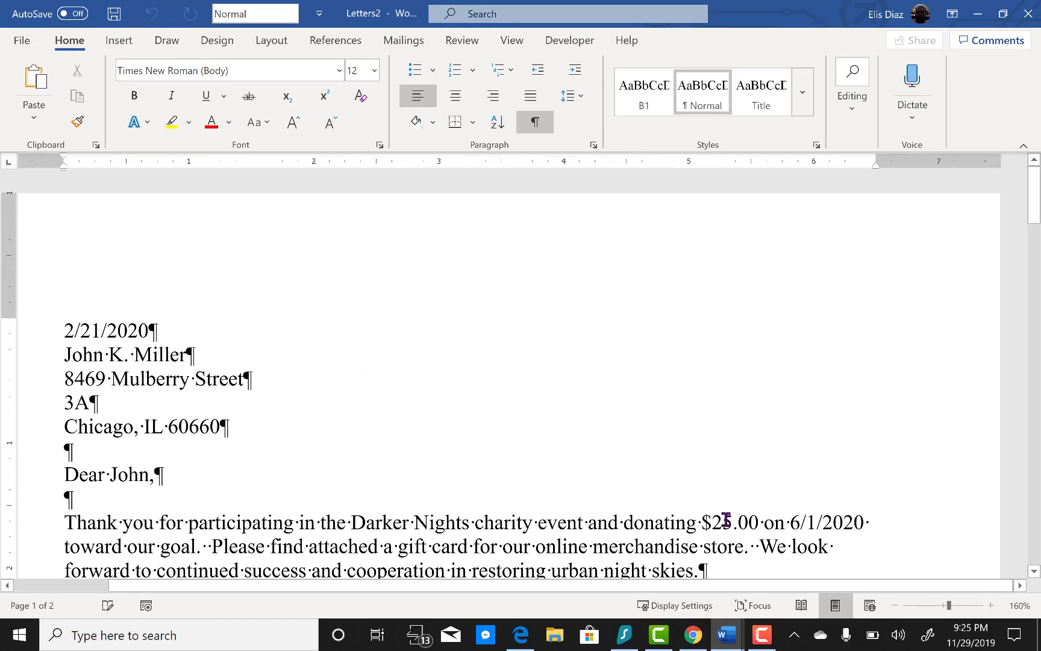
scroll(768, 525, down, 2)
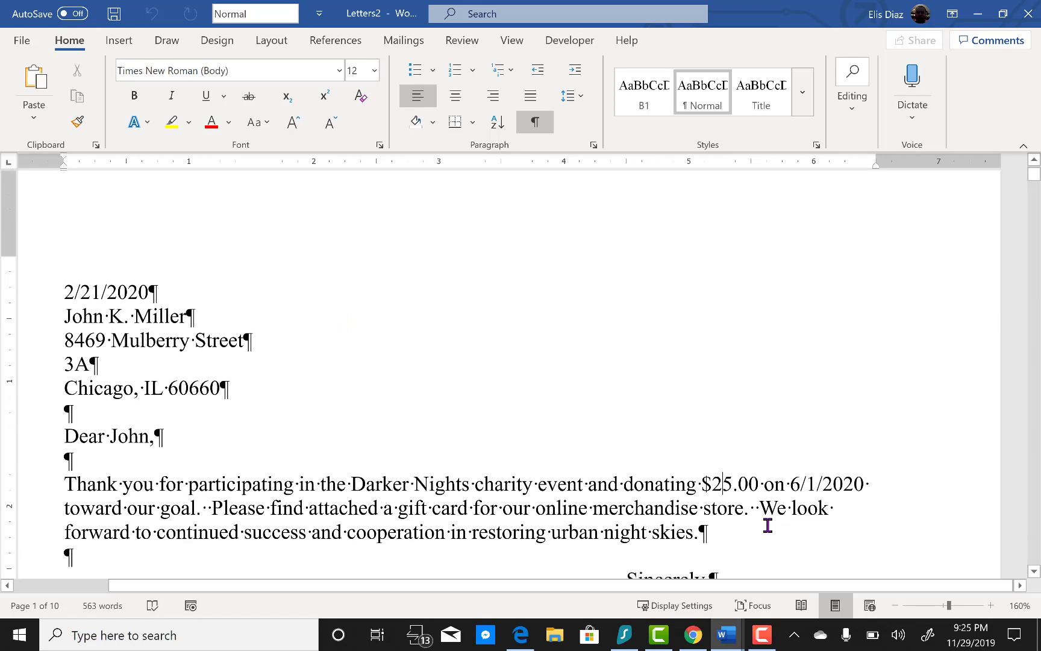
scroll(102, 299, down, 10)
scroll(102, 299, down, 6)
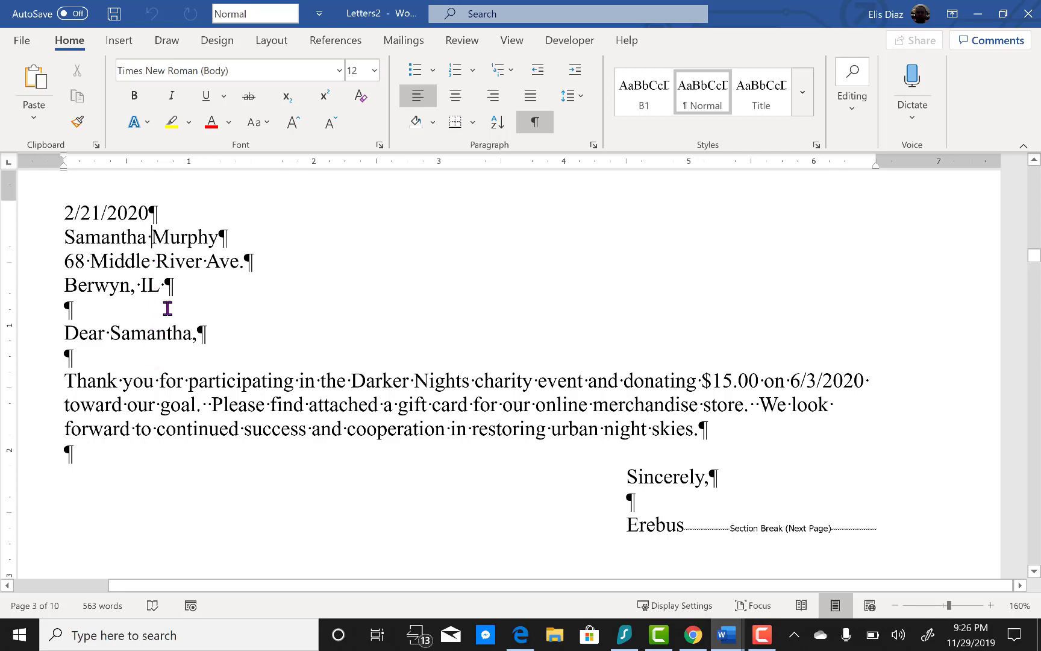
scroll(172, 293, up, 1)
scroll(161, 310, down, 19)
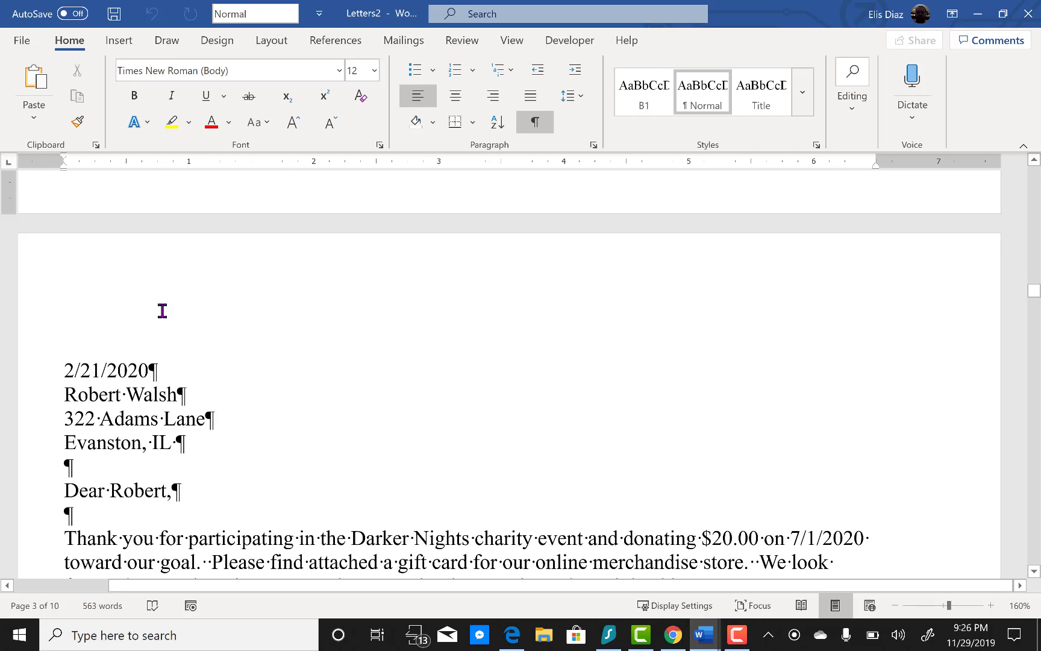
scroll(163, 311, up, 2)
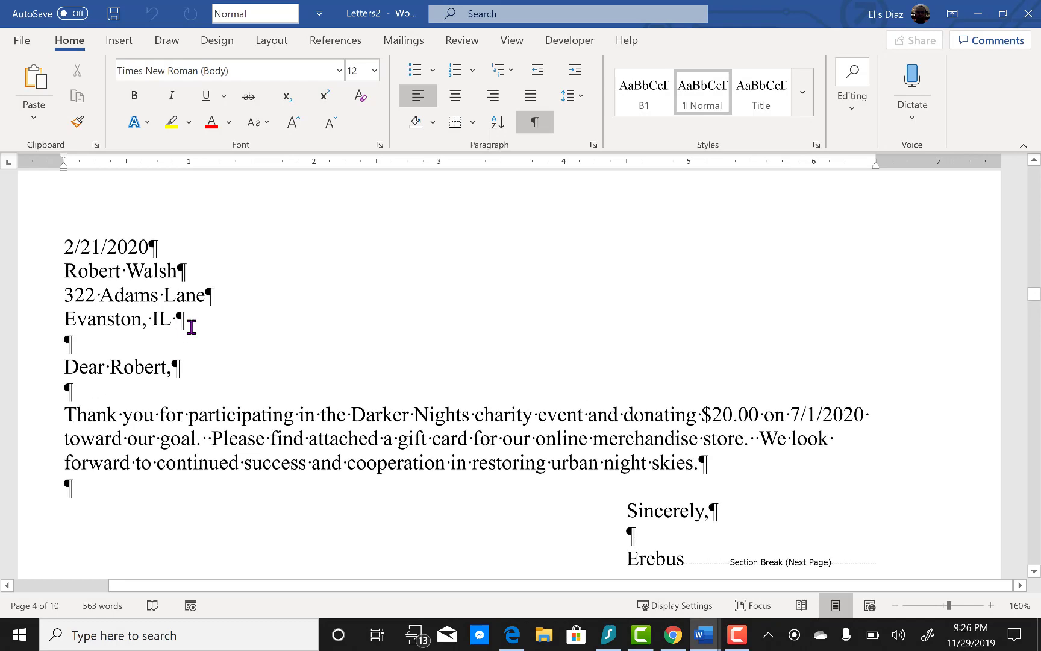
scroll(192, 326, down, 17)
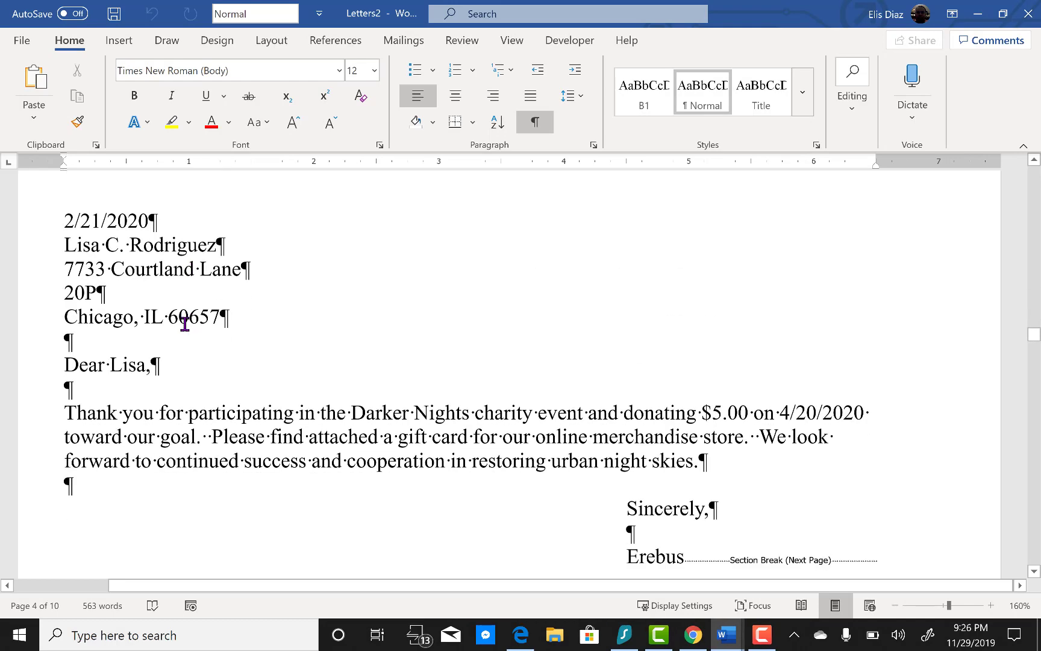
scroll(196, 394, down, 16)
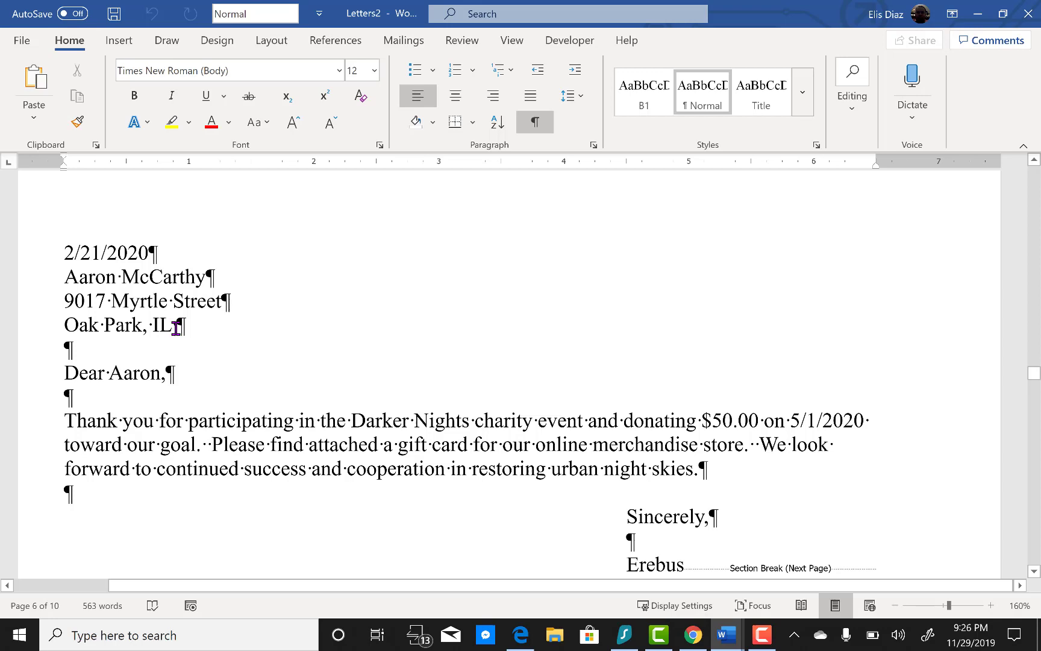
scroll(175, 326, down, 4)
scroll(174, 328, up, 6)
scroll(193, 300, down, 9)
scroll(193, 301, up, 2)
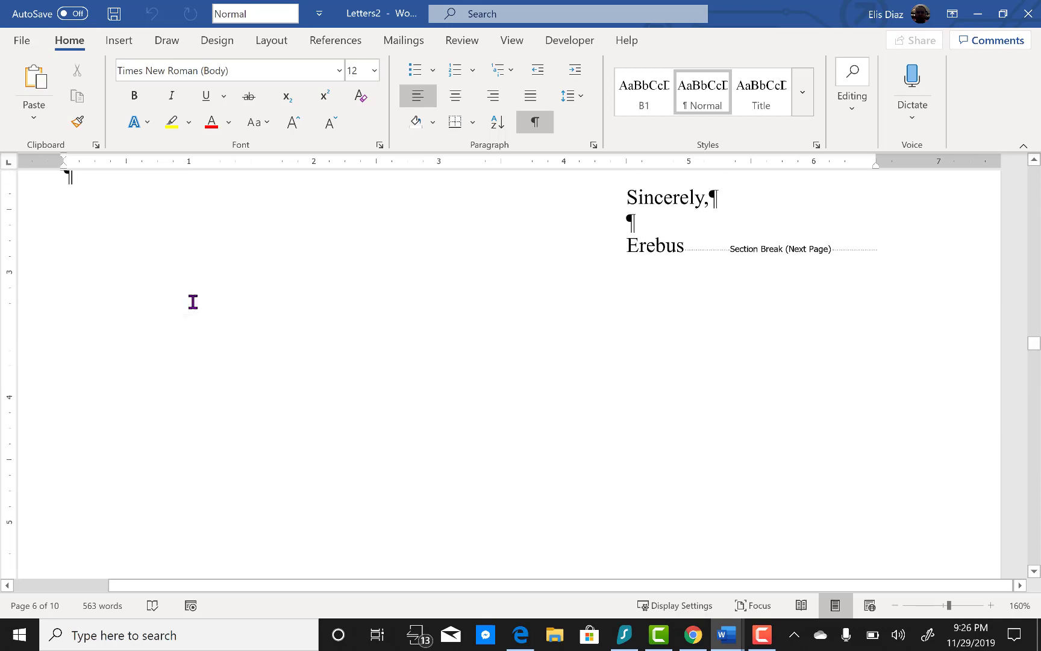
scroll(192, 301, up, 6)
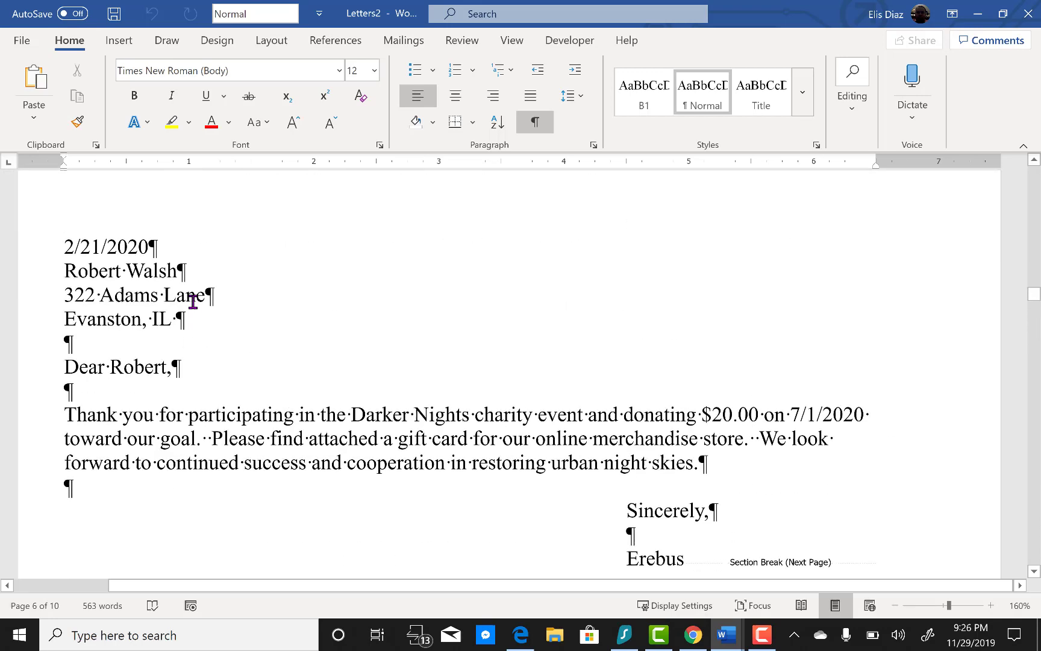
scroll(193, 301, down, 10)
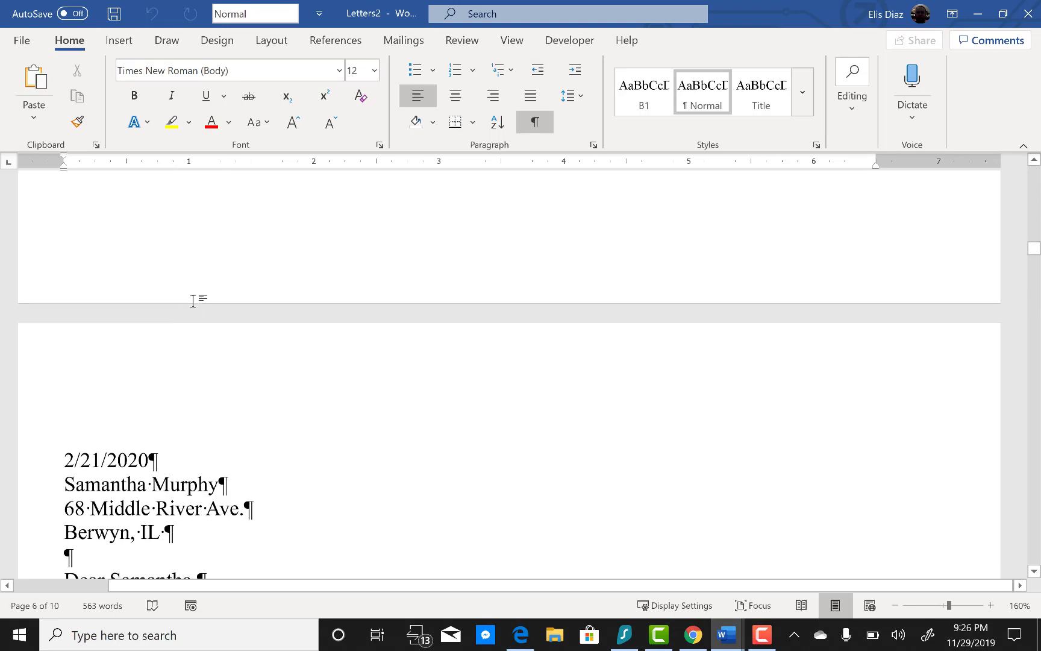
scroll(193, 301, up, 20)
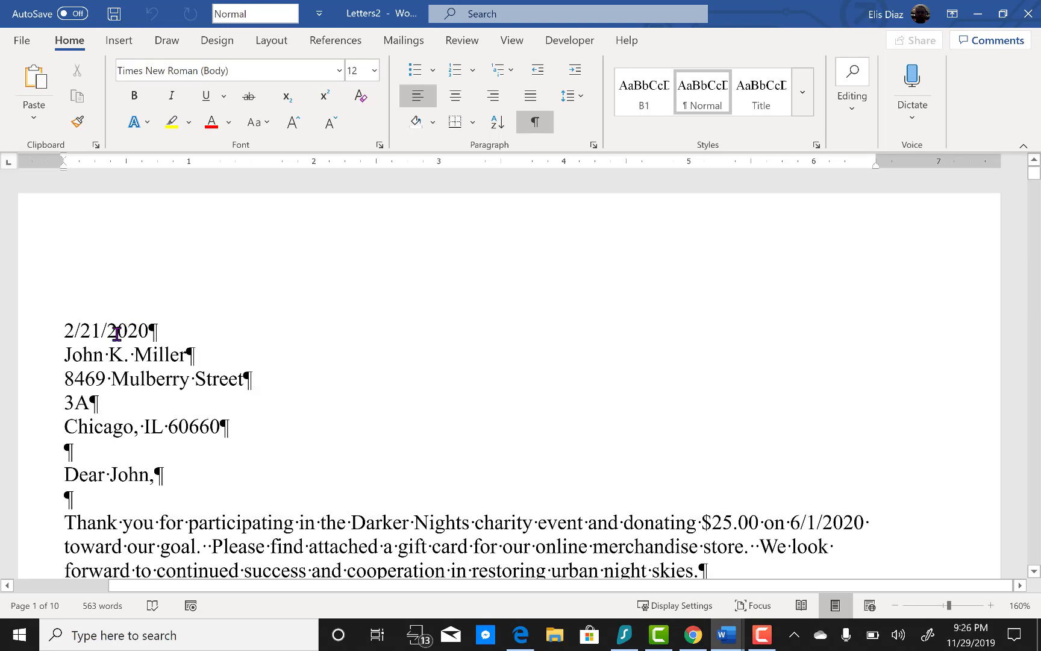
click(116, 332)
scroll(117, 332, down, 4)
scroll(117, 333, up, 2)
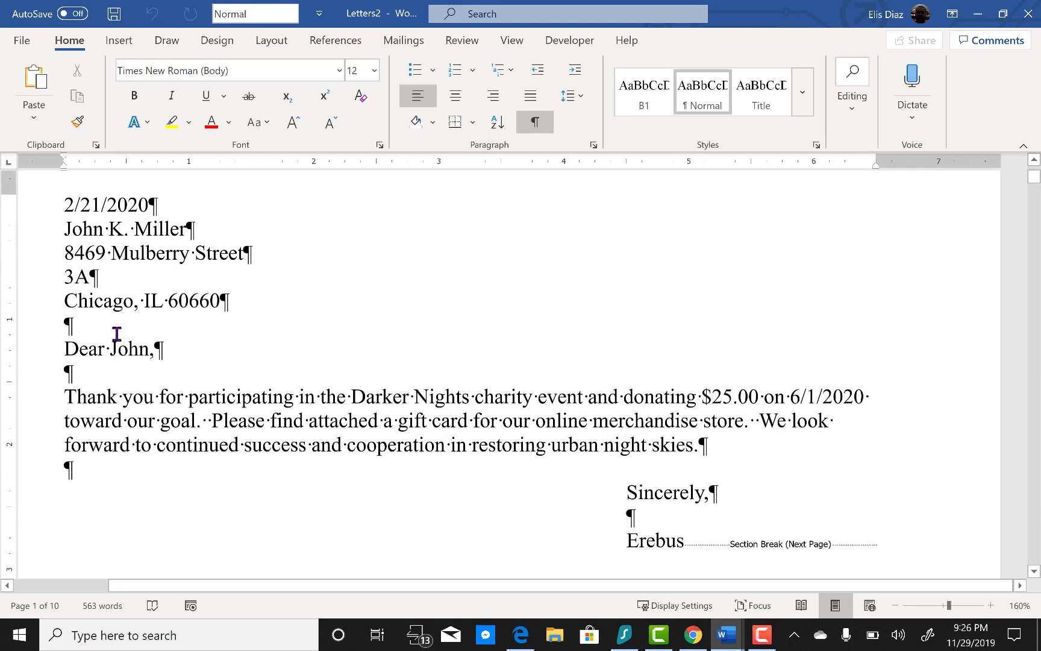